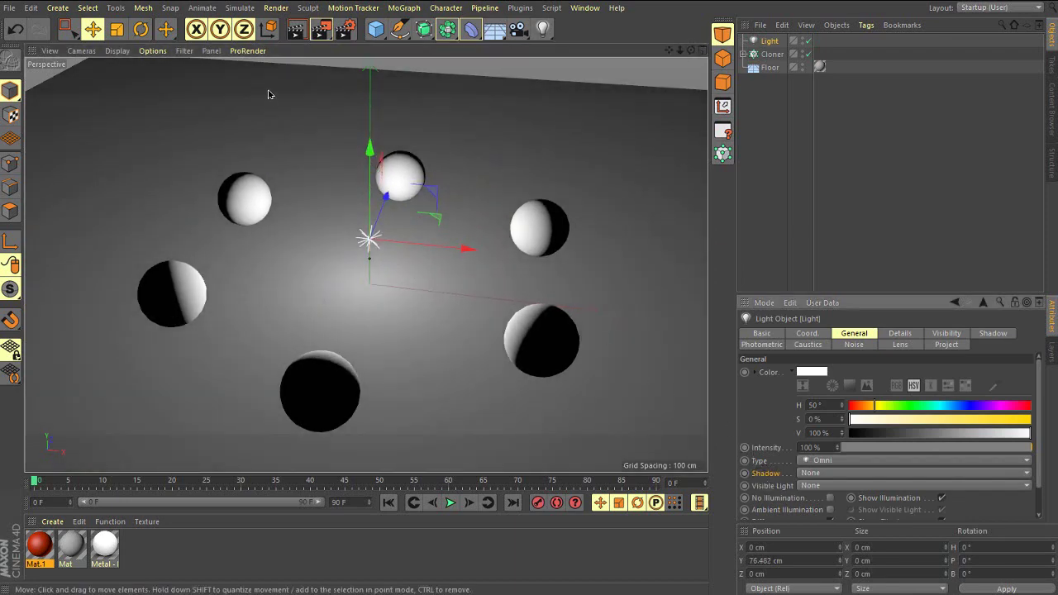
# Step: Render the view with no shadow, set the light's shadow to Shadow Maps (Soft), and render again
pyautogui.click(295, 33)
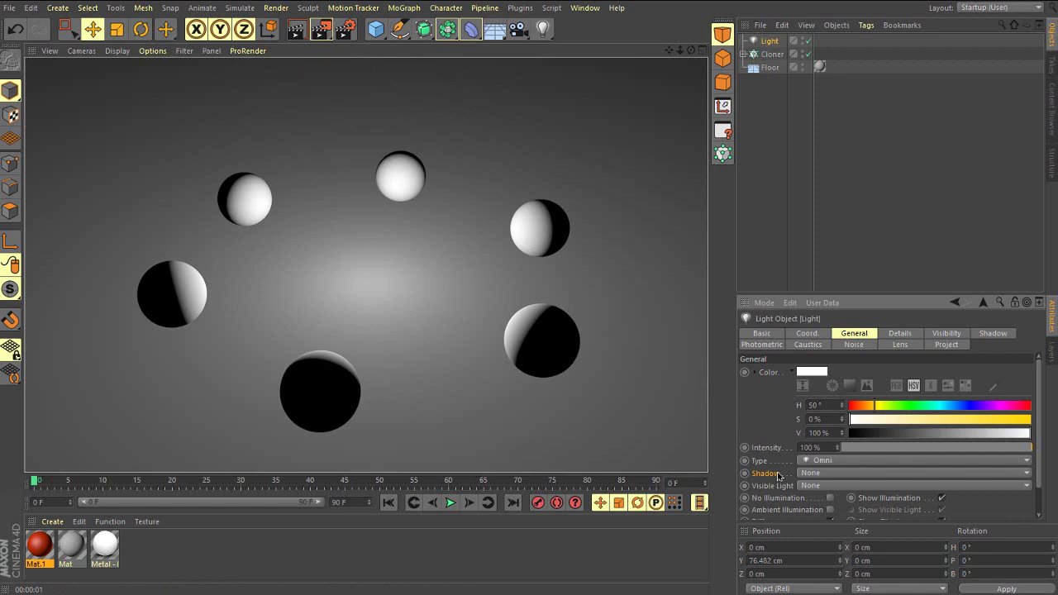
pyautogui.click(838, 474)
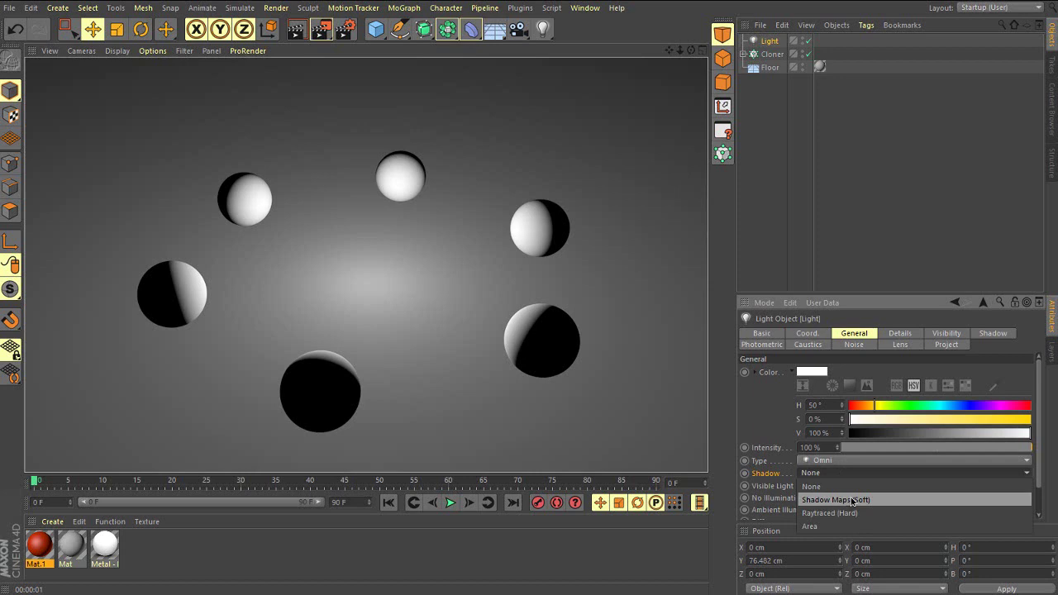
pyautogui.click(881, 501)
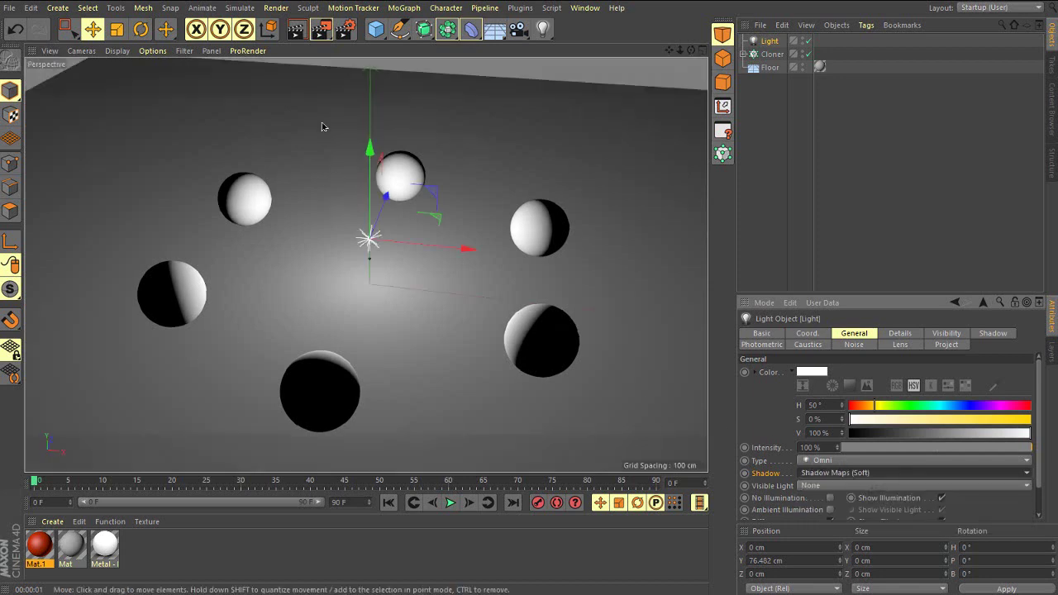
pyautogui.click(297, 30)
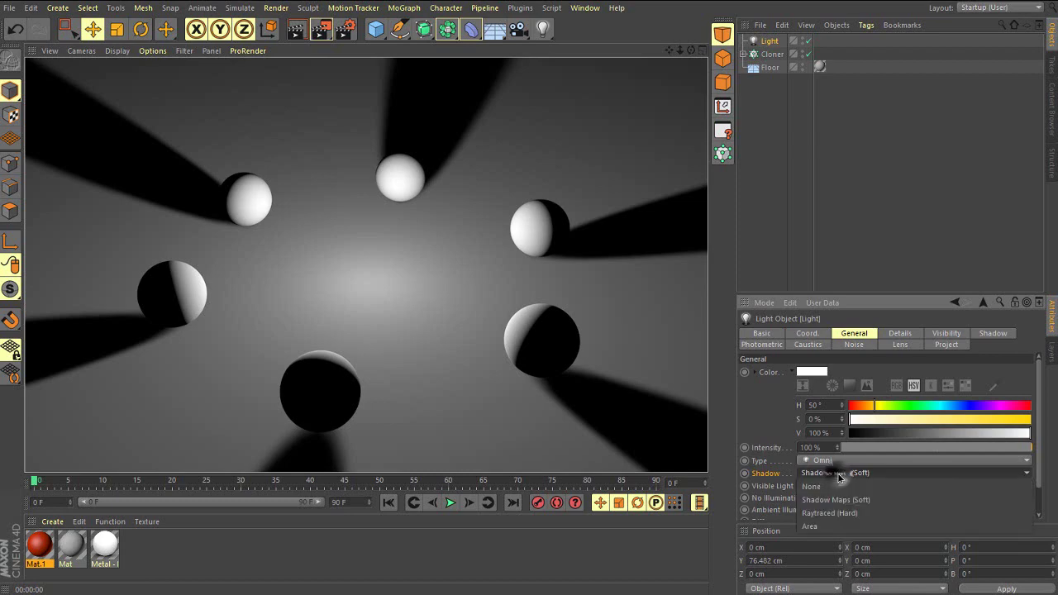
# Step: Set the light's shadow type to Raytraced (Hard) and render the perspective view
pyautogui.click(839, 474)
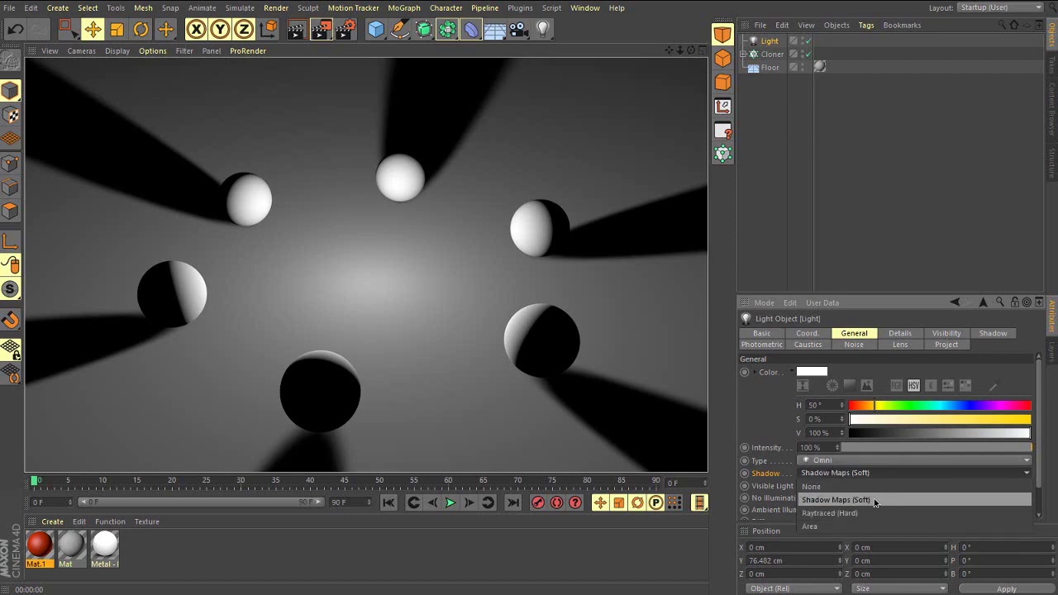
pyautogui.click(830, 514)
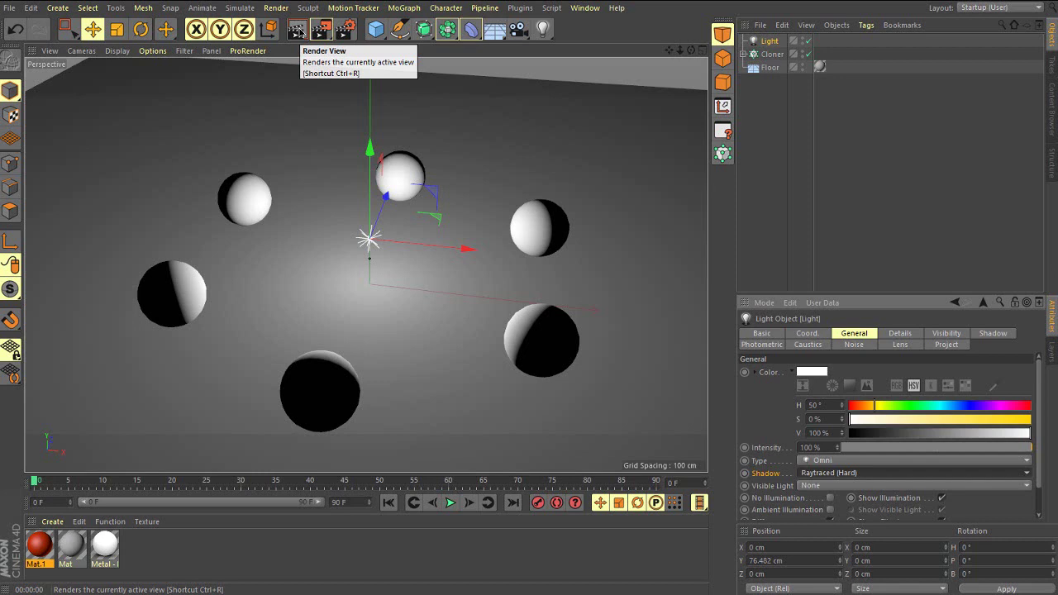
pyautogui.keyDown('alt'); pyautogui.moveTo(325, 99); pyautogui.dragTo(306, 79, button='middle'); pyautogui.keyUp('alt')
pyautogui.click(295, 31)
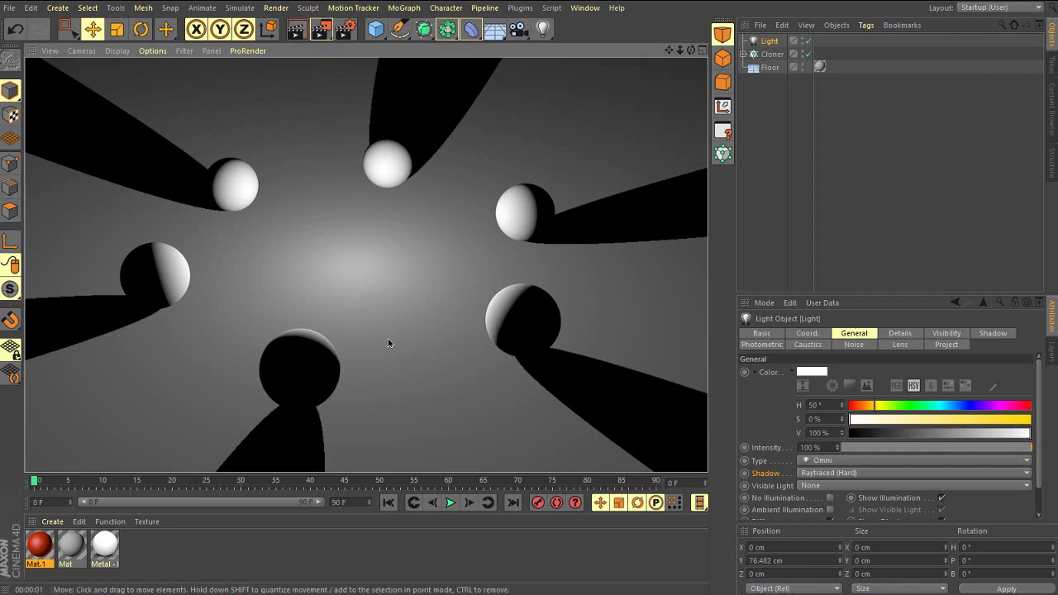
# Step: Set the light's shadow type to Area and render the perspective view
pyautogui.click(830, 475)
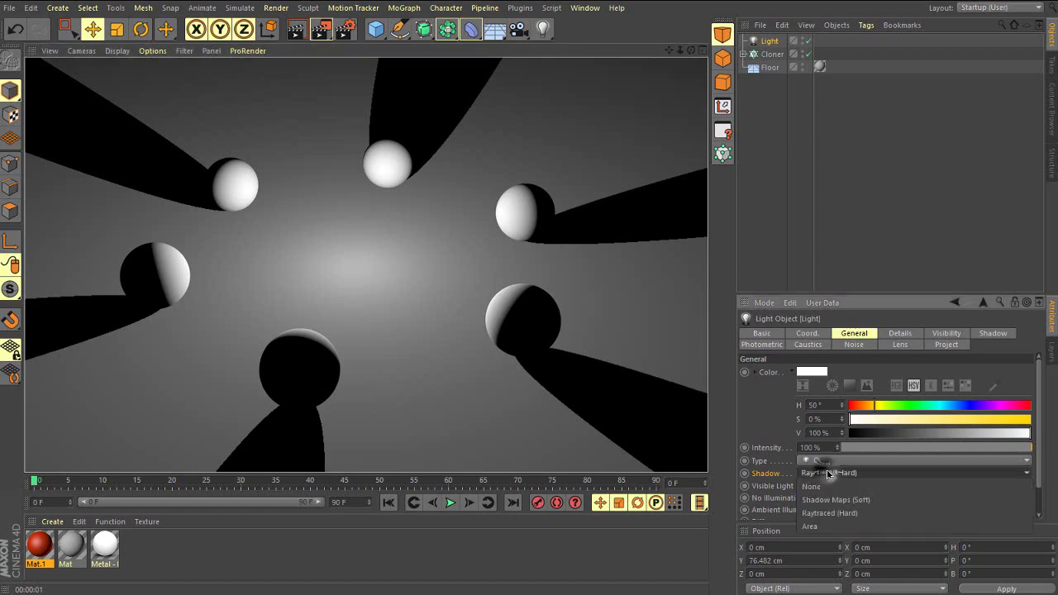
pyautogui.click(815, 535)
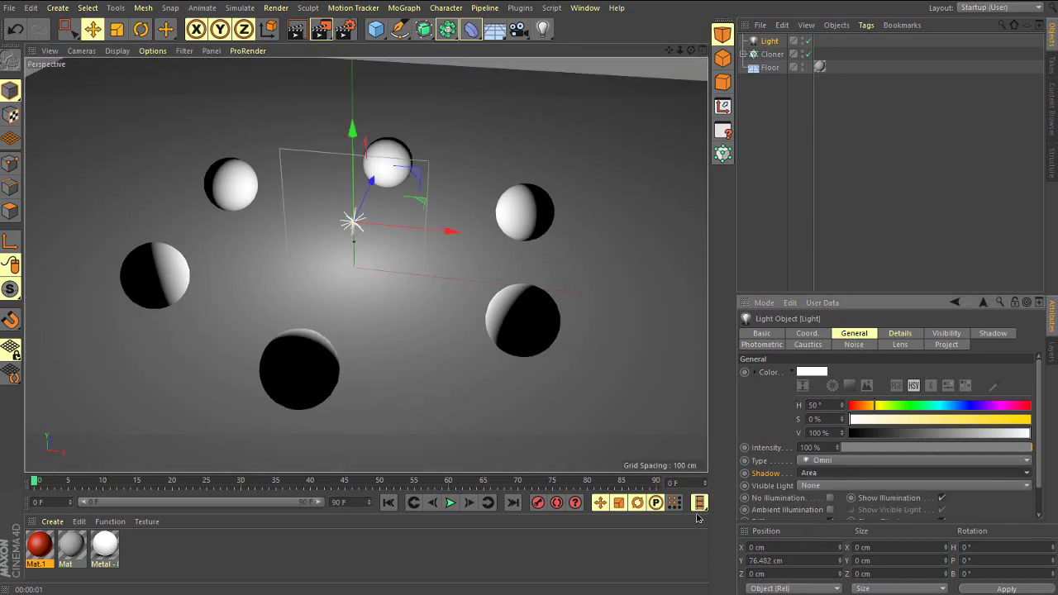
pyautogui.click(295, 31)
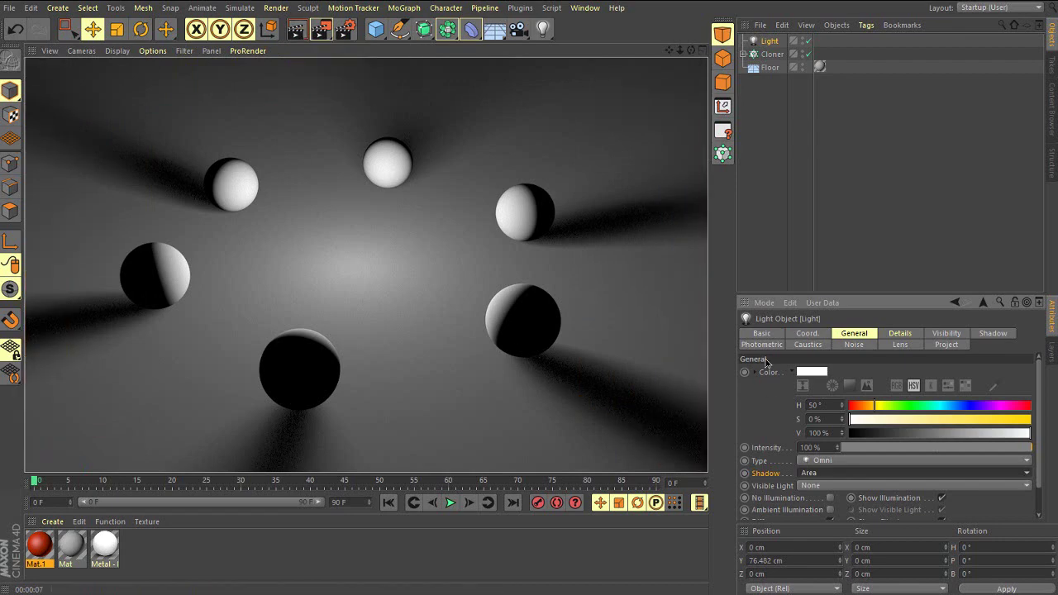
# Step: Tint the light pale orange with a hue of 33° and a saturation of 18%
pyautogui.click(813, 371)
pyautogui.moveTo(776, 386)
pyautogui.mouseDown()
pyautogui.moveTo(791, 386)
pyautogui.moveTo(772, 373)
pyautogui.moveTo(785, 386)
pyautogui.mouseUp()
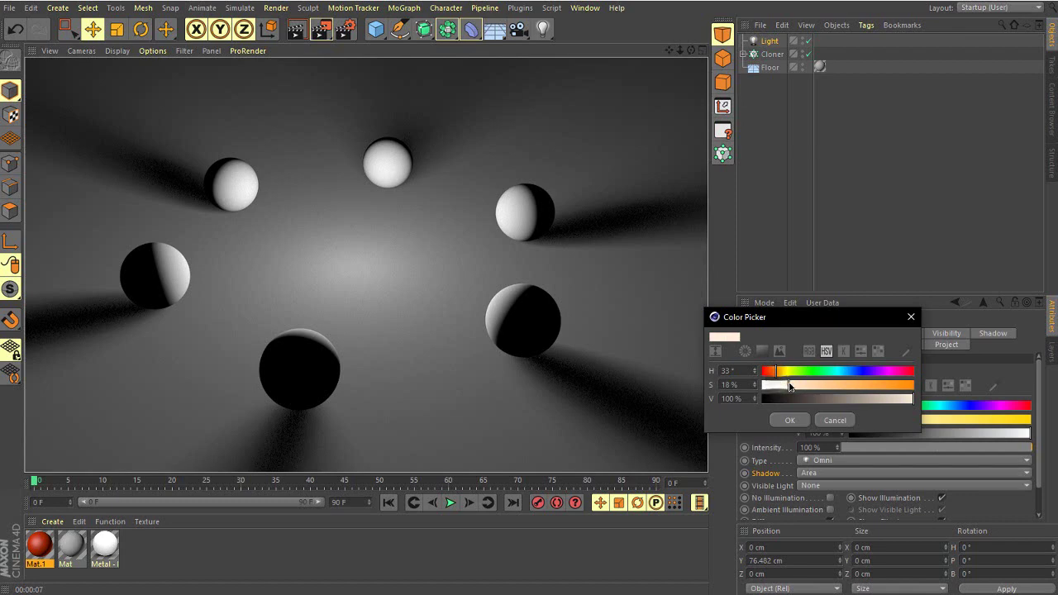
pyautogui.click(789, 420)
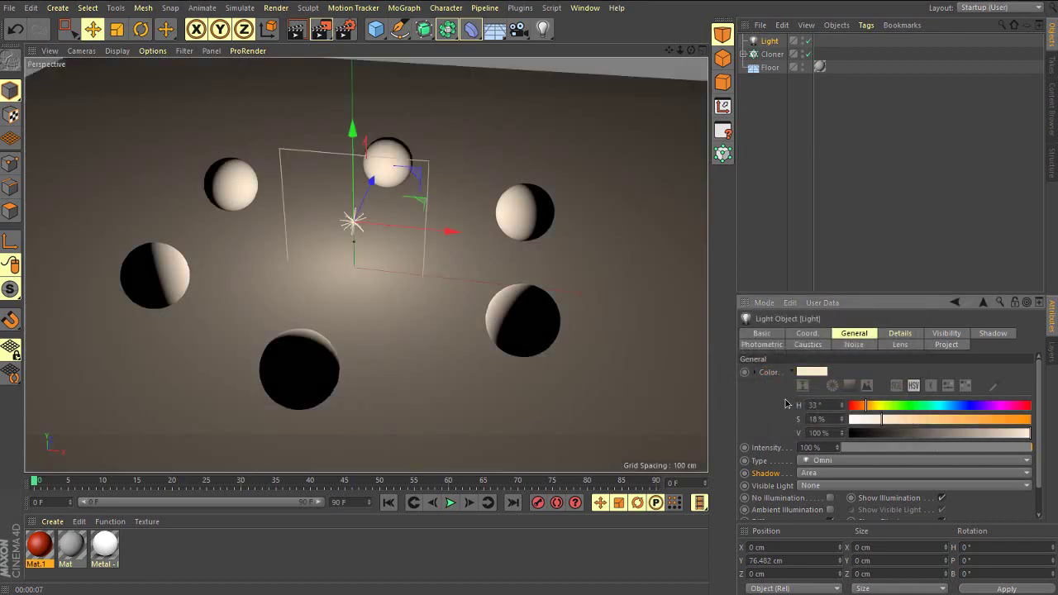
# Step: Return the light to pure white by setting its colour saturation to 0%
pyautogui.click(812, 371)
pyautogui.moveTo(782, 387); pyautogui.dragTo(762, 387)
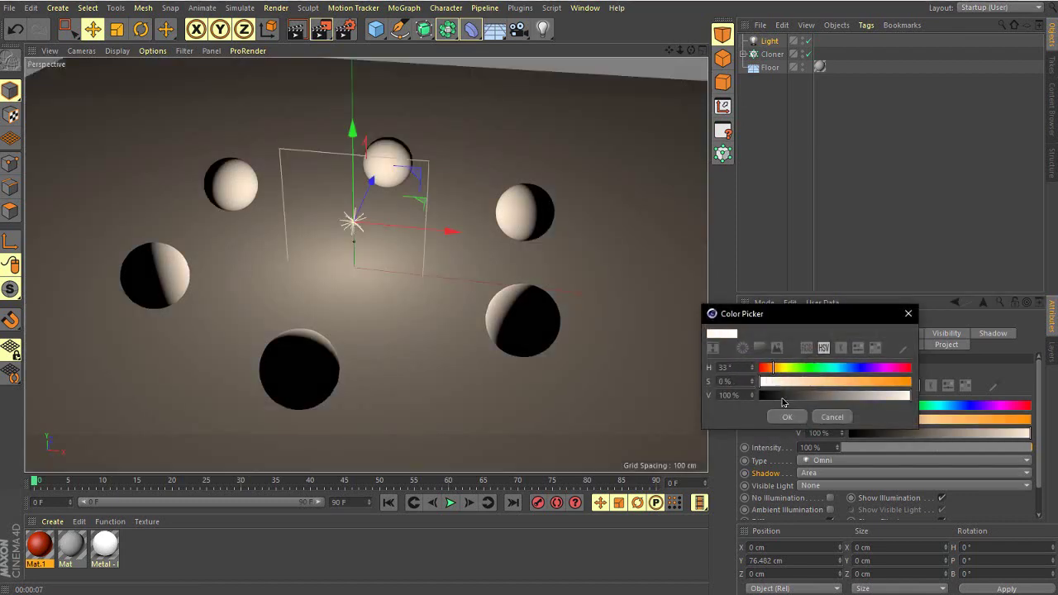
pyautogui.click(787, 416)
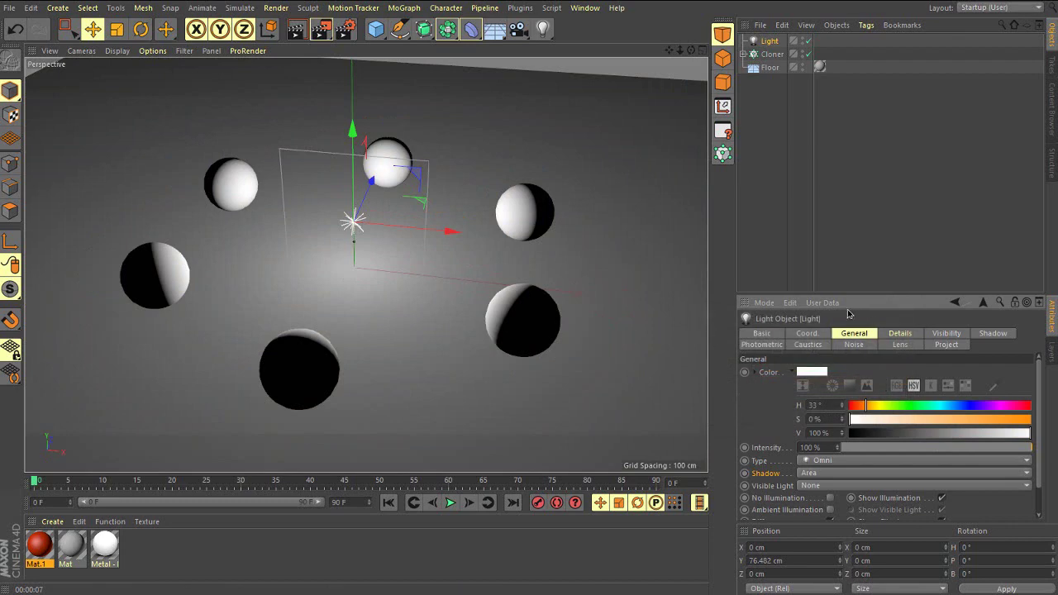
# Step: Set the light's Visible Light option to Visible and shrink its visibility range to inside the ring of spheres
pyautogui.click(812, 487)
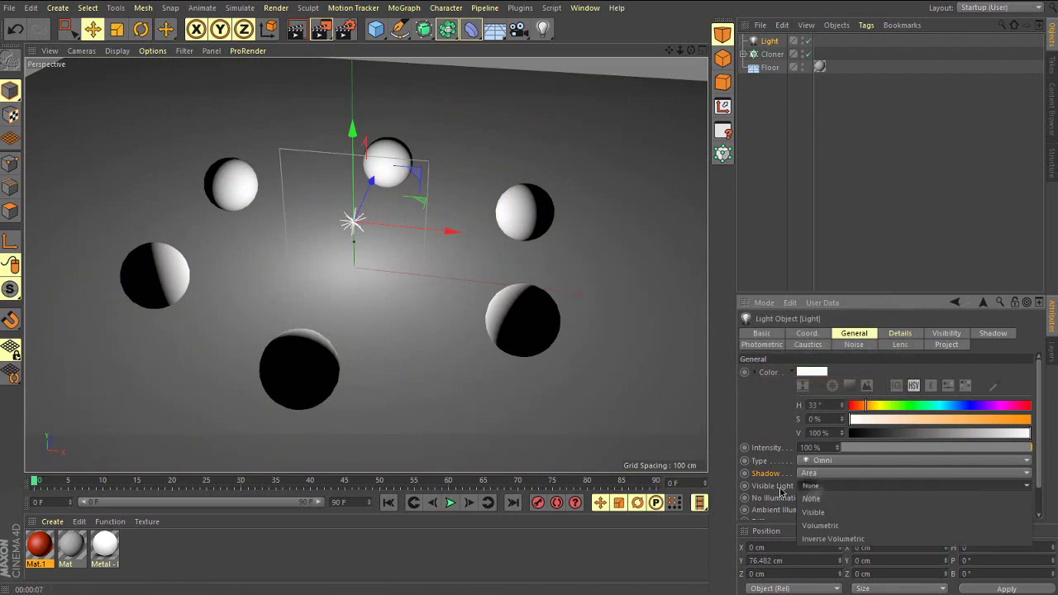
pyautogui.click(827, 512)
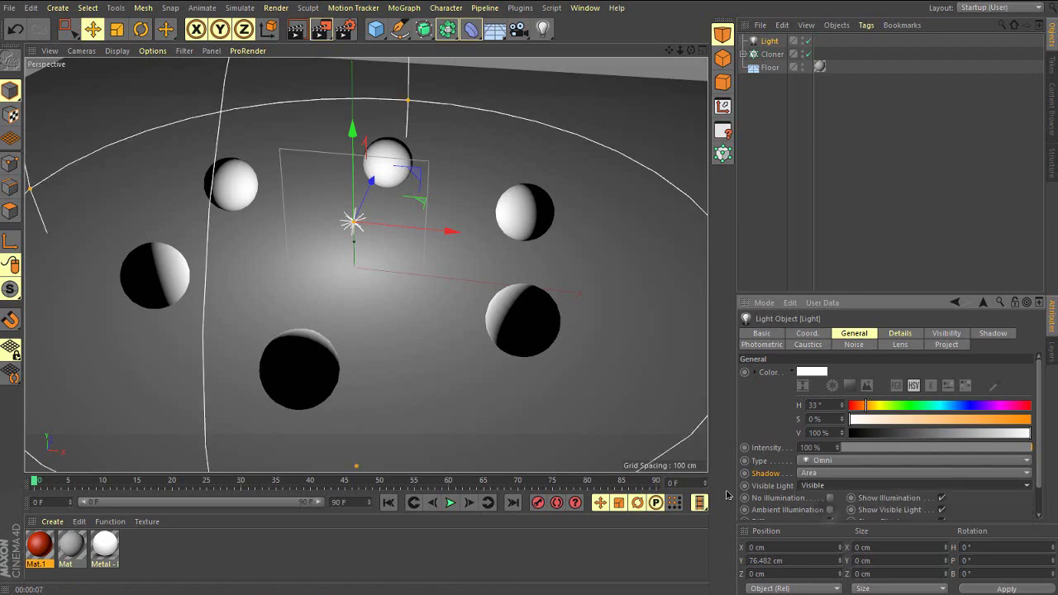
pyautogui.keyDown('alt'); pyautogui.moveTo(534, 156); pyautogui.dragTo(533, 179, button='right'); pyautogui.keyUp('alt')
pyautogui.keyDown('alt'); pyautogui.moveTo(631, 224); pyautogui.dragTo(623, 249, button='middle'); pyautogui.keyUp('alt')
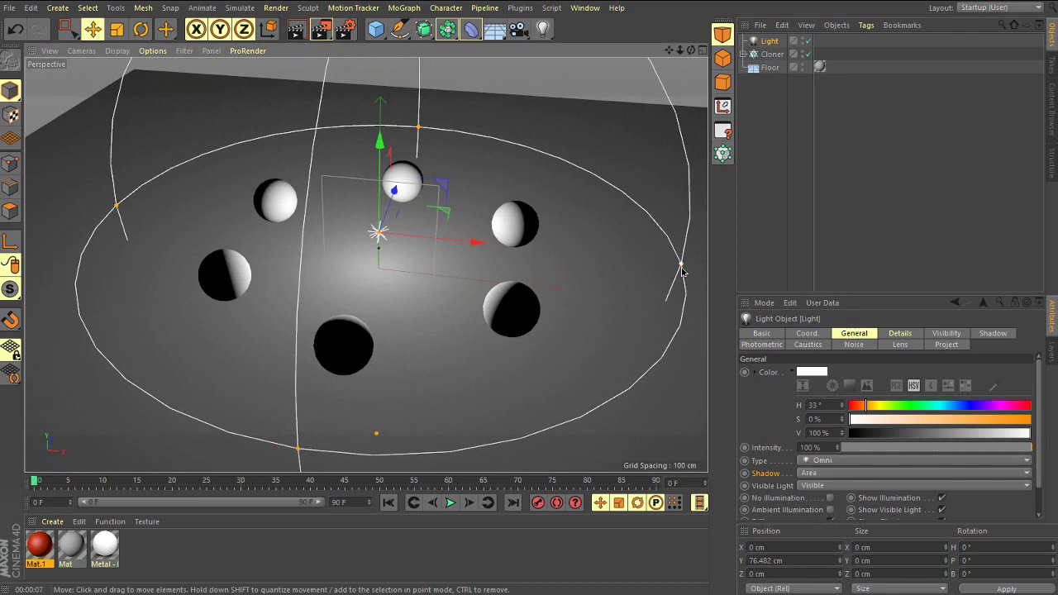
pyautogui.moveTo(682, 271); pyautogui.dragTo(496, 276)
# Step: Frame the light and the whole ring of spheres and render the view to check the visible glow
pyautogui.keyDown('alt'); pyautogui.moveTo(351, 183); pyautogui.dragTo(364, 168, button='right'); pyautogui.keyUp('alt')
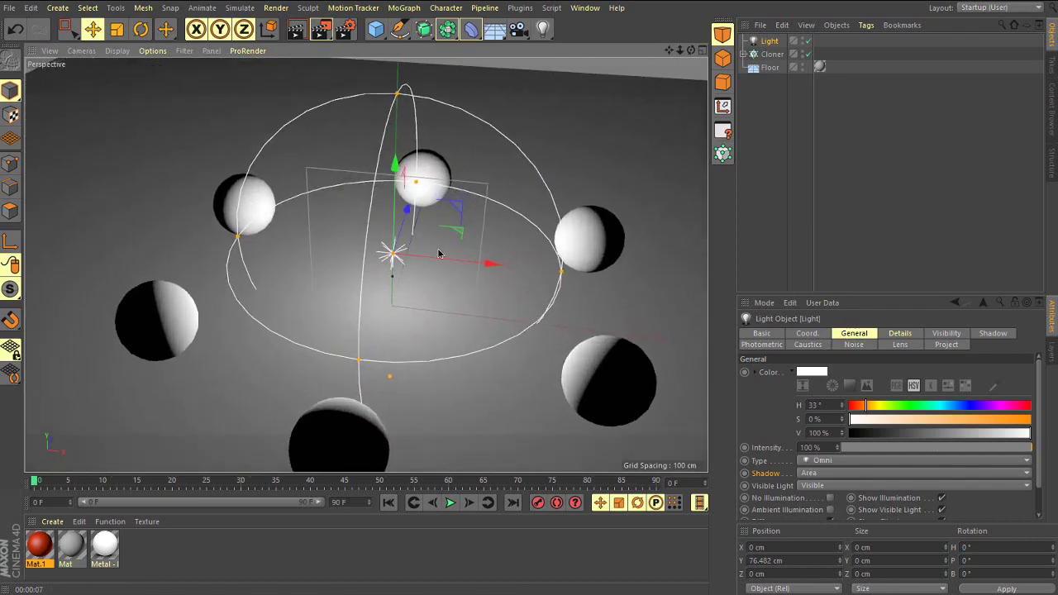
pyautogui.keyDown('alt'); pyautogui.moveTo(463, 257); pyautogui.dragTo(461, 251); pyautogui.keyUp('alt')
pyautogui.keyDown('alt'); pyautogui.moveTo(460, 252); pyautogui.dragTo(429, 240, button='middle'); pyautogui.keyUp('alt')
pyautogui.keyDown('alt'); pyautogui.moveTo(430, 241); pyautogui.dragTo(425, 255); pyautogui.keyUp('alt')
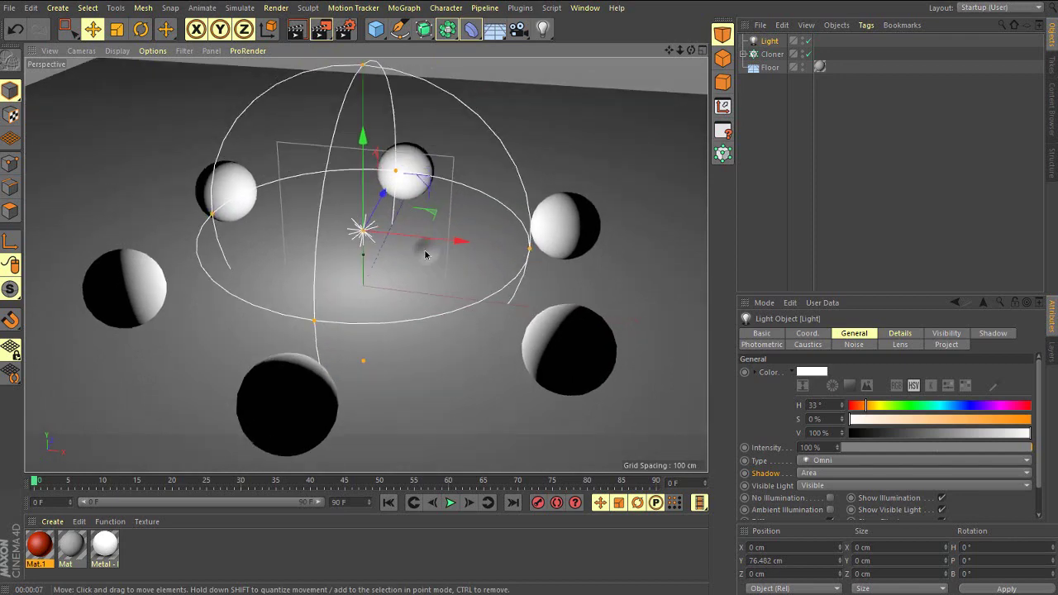
pyautogui.keyDown('alt'); pyautogui.moveTo(340, 325); pyautogui.dragTo(330, 337); pyautogui.keyUp('alt')
pyautogui.keyDown('alt'); pyautogui.moveTo(353, 310); pyautogui.dragTo(351, 323, button='right'); pyautogui.keyUp('alt')
pyautogui.keyDown('alt'); pyautogui.moveTo(352, 323); pyautogui.dragTo(343, 315, button='middle'); pyautogui.keyUp('alt')
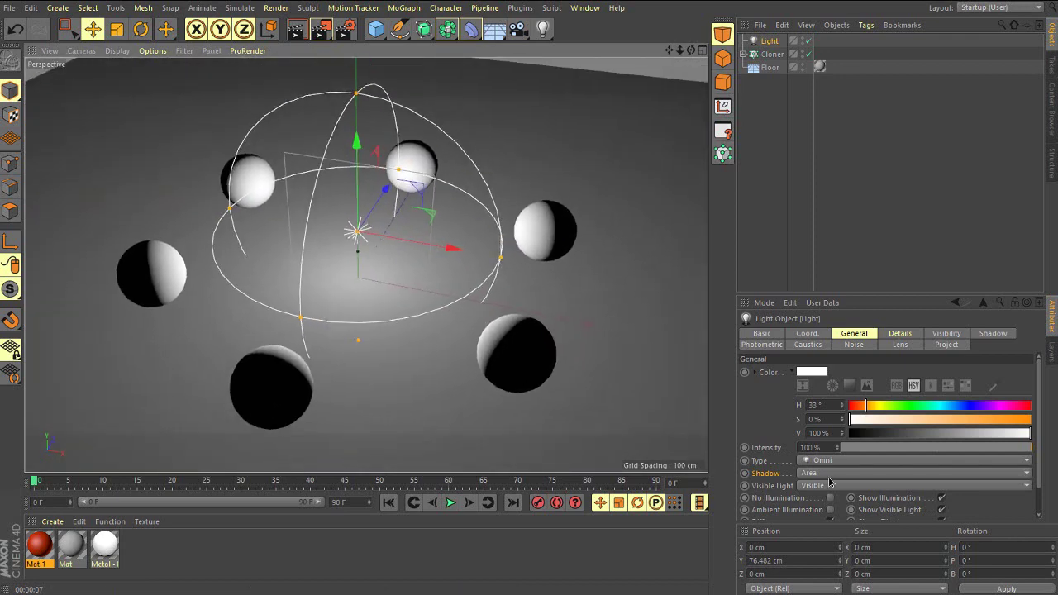
pyautogui.click(295, 31)
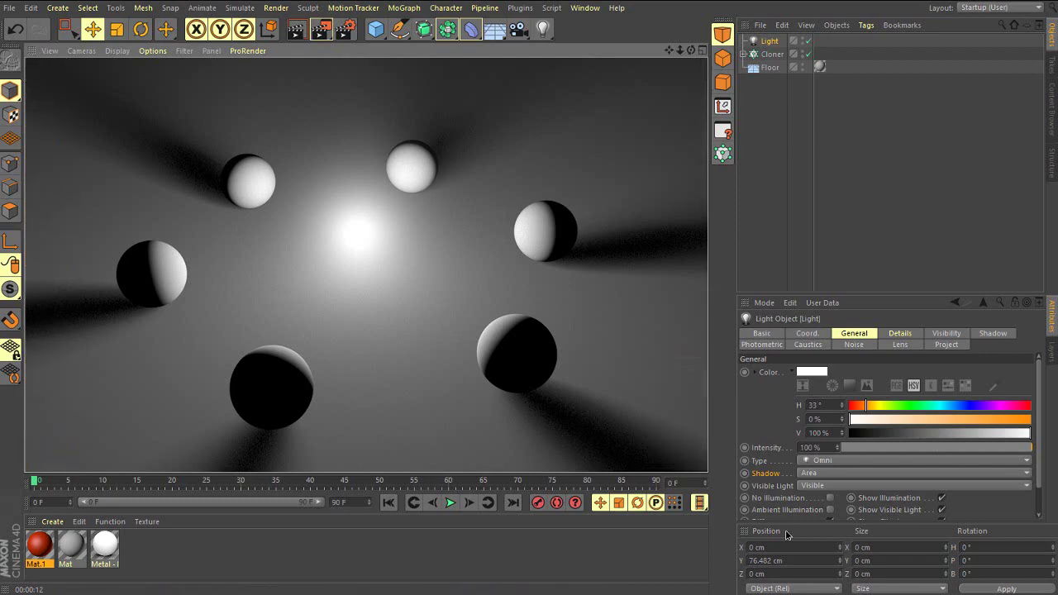
# Step: Set the light's shadow to None and render the view with only the visible glow
pyautogui.click(820, 474)
pyautogui.click(818, 485)
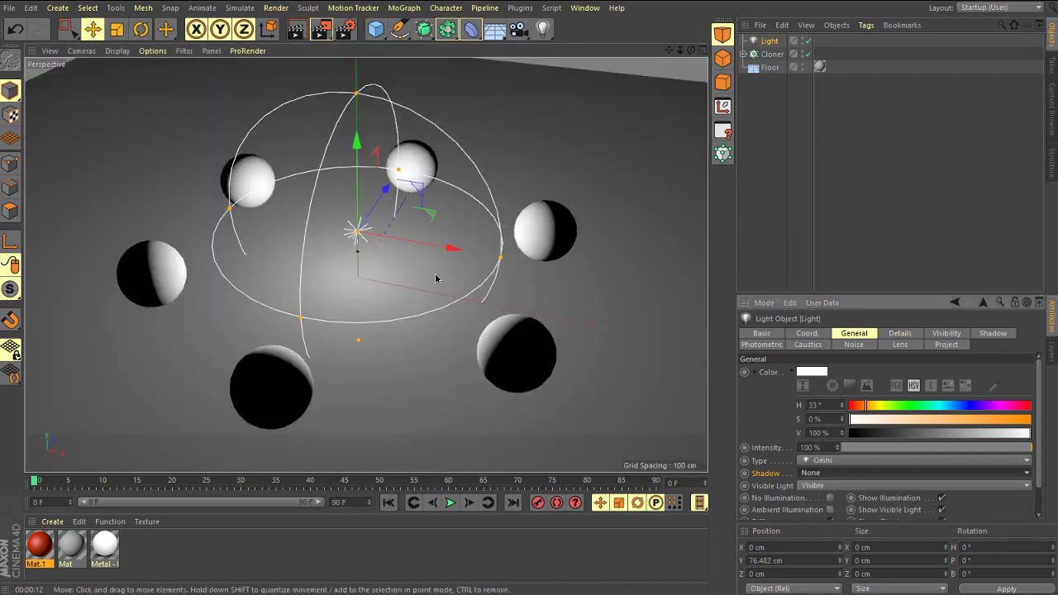
pyautogui.click(296, 30)
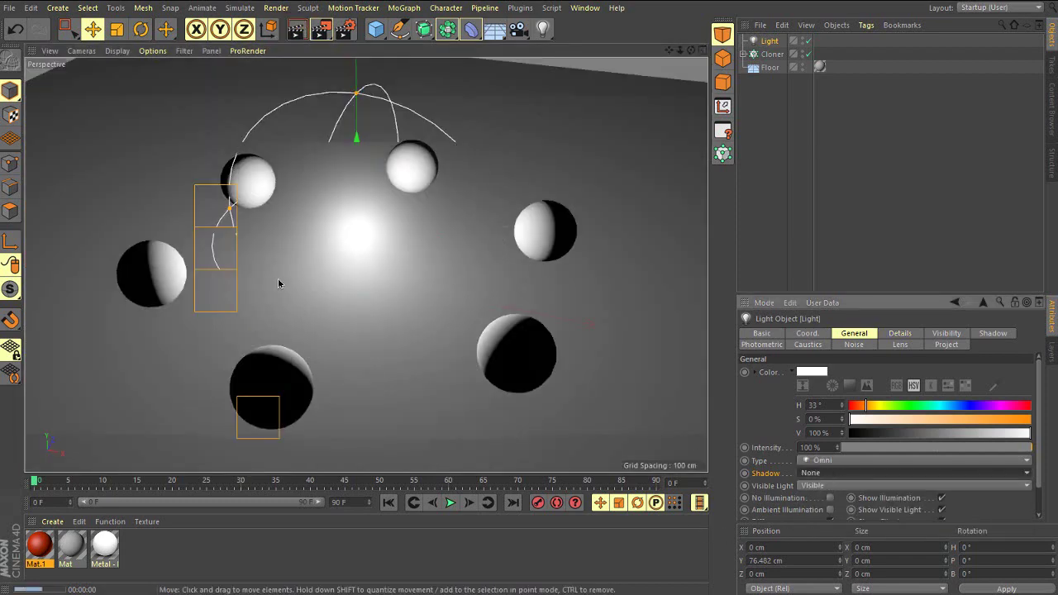
pyautogui.click(823, 473)
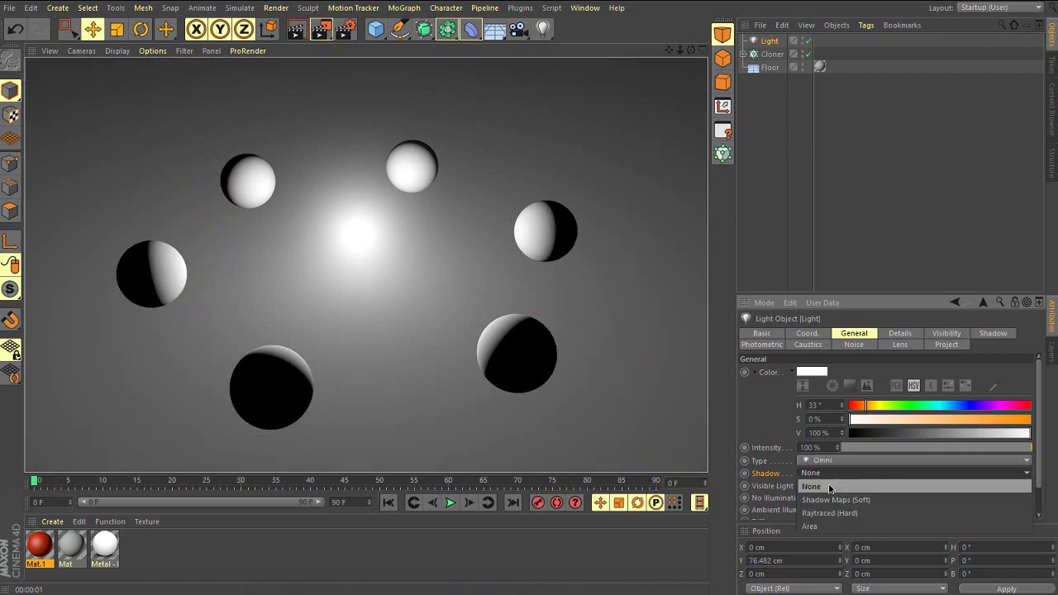
pyautogui.click(842, 488)
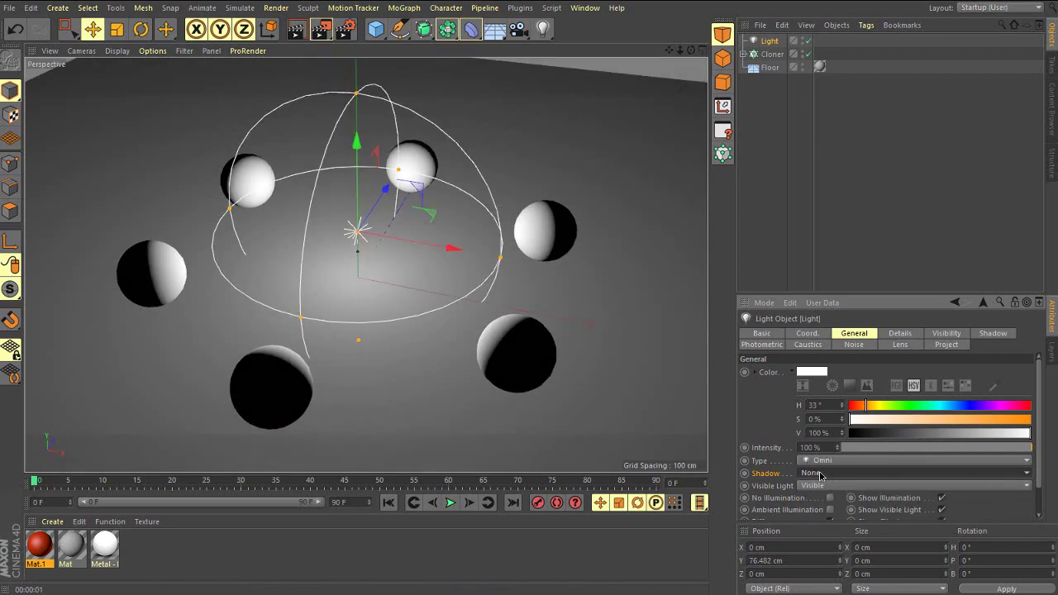
pyautogui.click(821, 475)
pyautogui.click(828, 486)
# Step: Set the light's Visible Light to None and its shadow to Area, and render the view for comparison
pyautogui.click(821, 486)
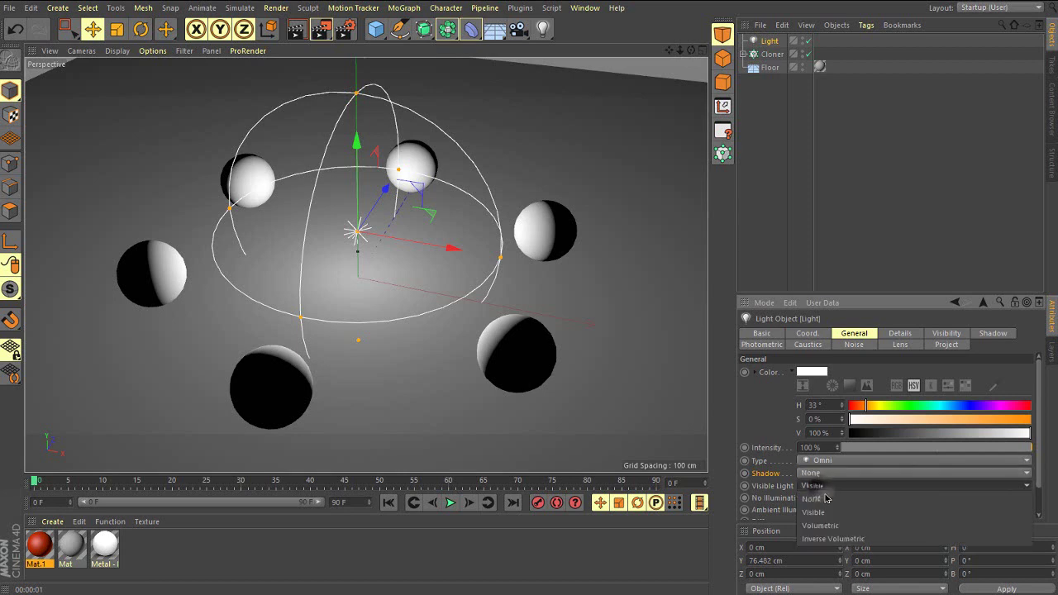
pyautogui.click(826, 499)
pyautogui.click(819, 473)
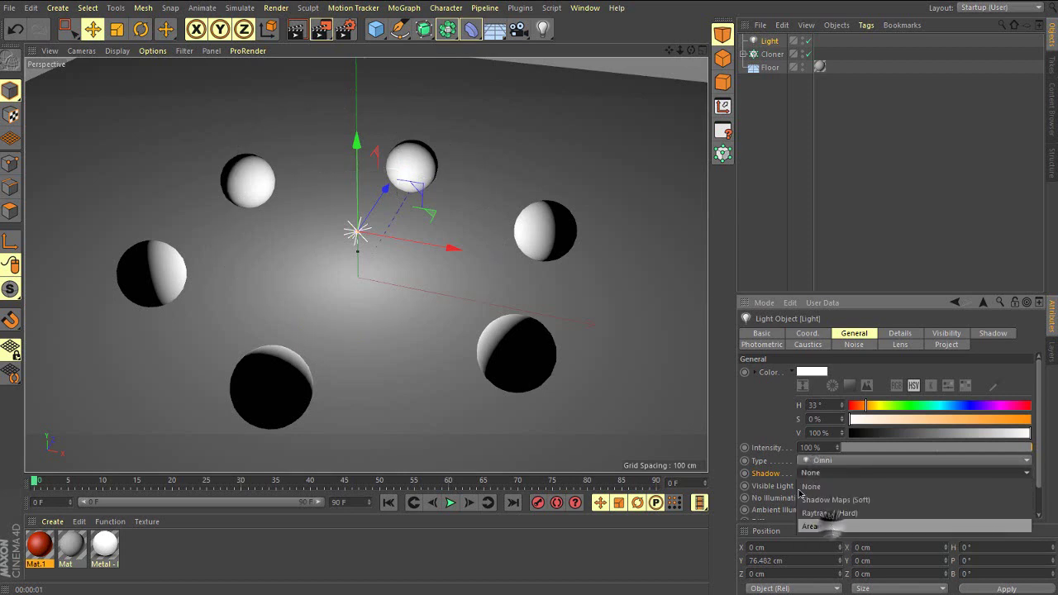
pyautogui.click(815, 527)
pyautogui.click(296, 29)
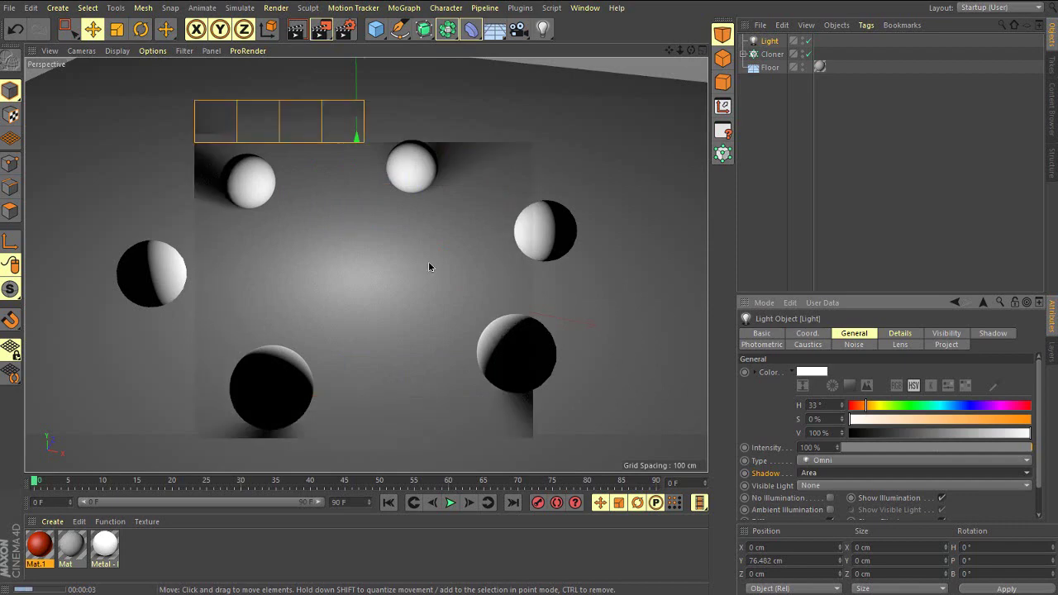
# Step: Set the light's Visible Light option to Visible and change the light type to Spot
pyautogui.click(819, 486)
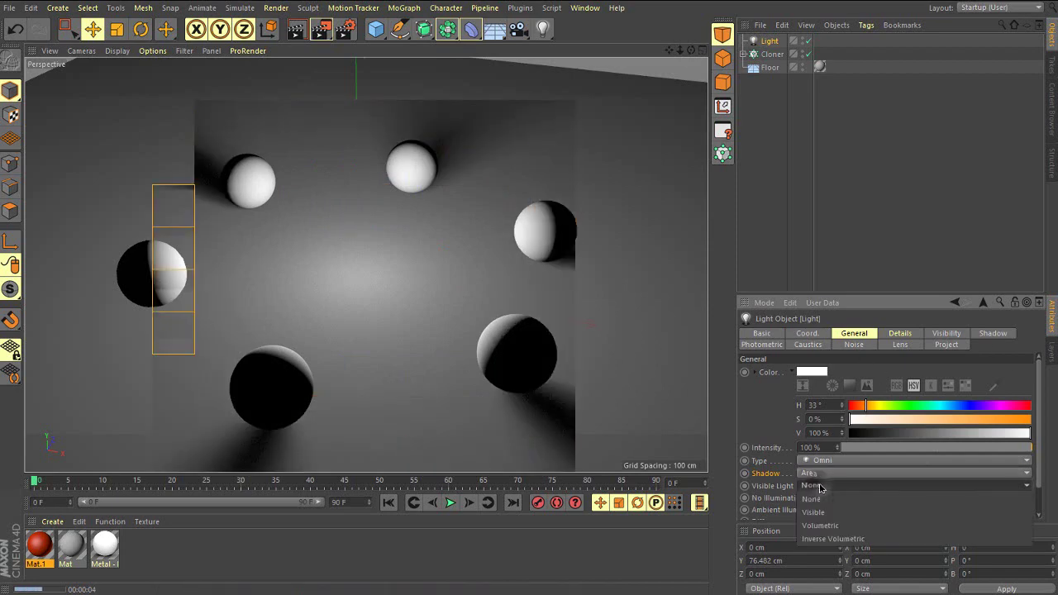
pyautogui.click(823, 511)
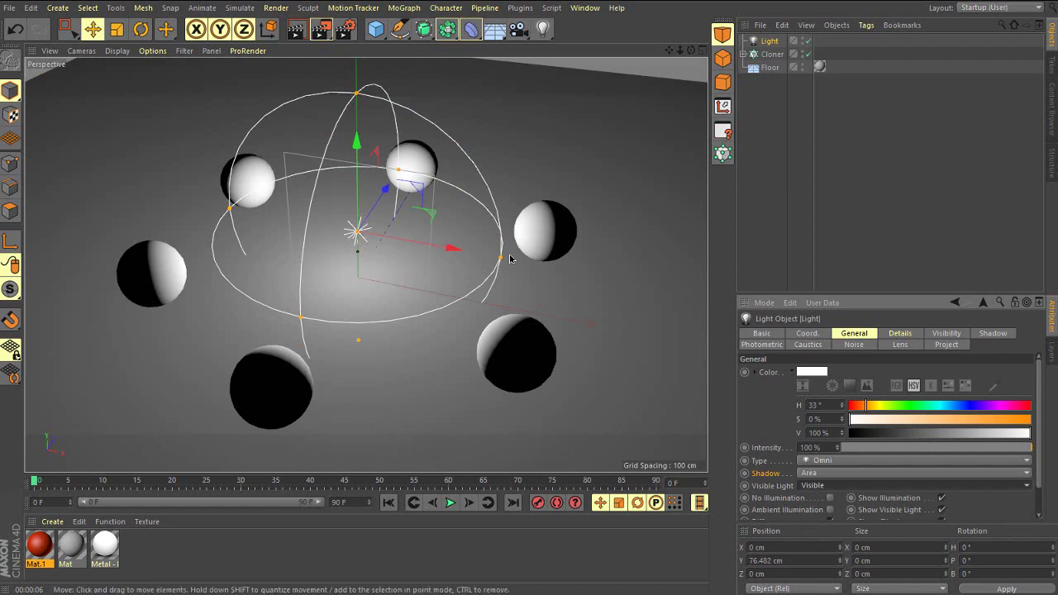
pyautogui.click(815, 461)
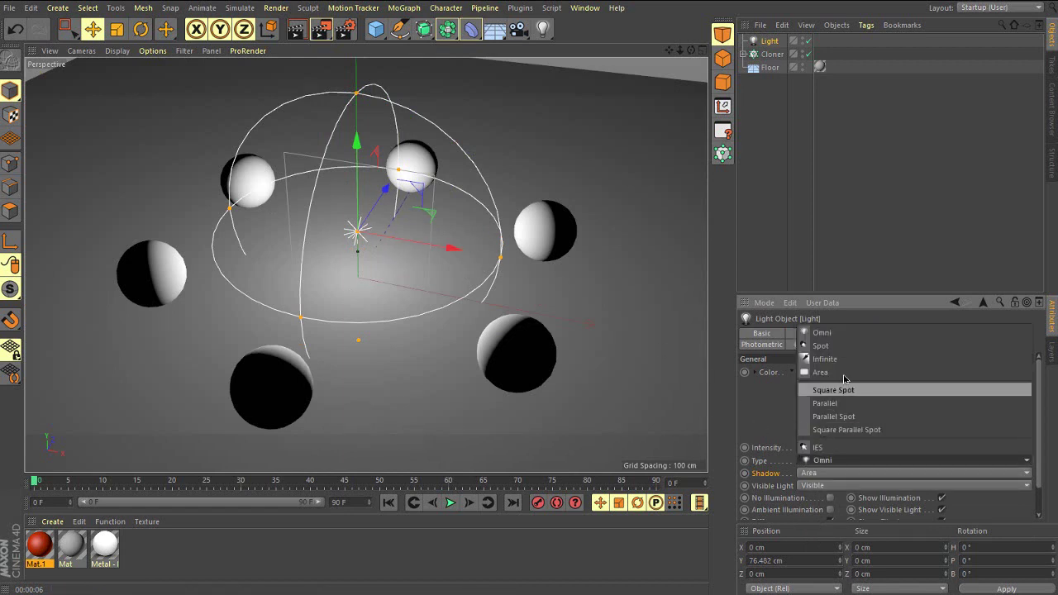
pyautogui.click(827, 347)
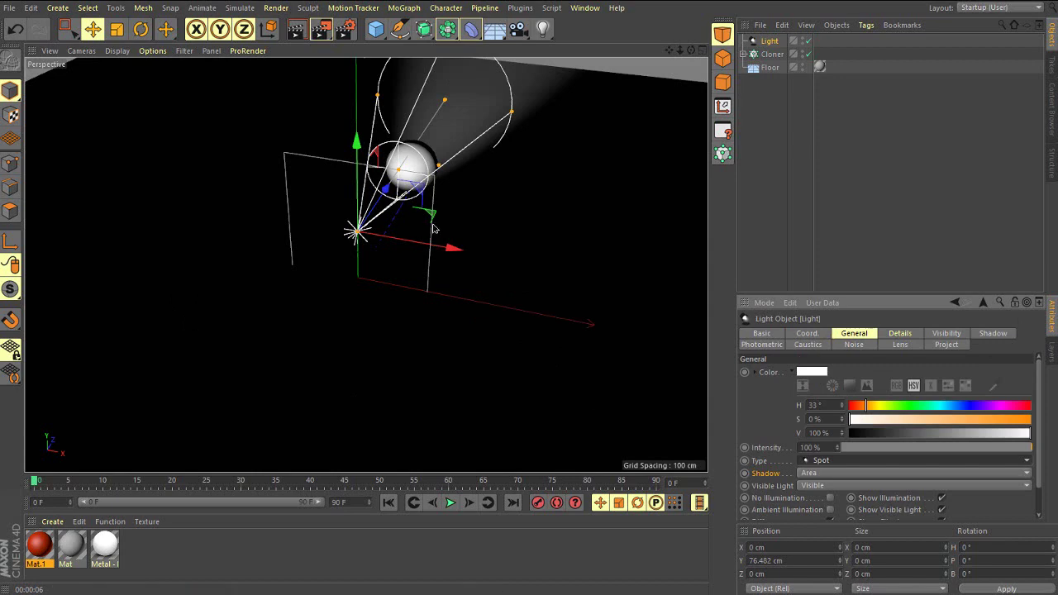
# Step: Move the spot light back to about -220.5 cm on Z and widen its cone across the rear spheres
pyautogui.moveTo(386, 219); pyautogui.dragTo(342, 278)
pyautogui.moveTo(500, 170); pyautogui.dragTo(661, 338)
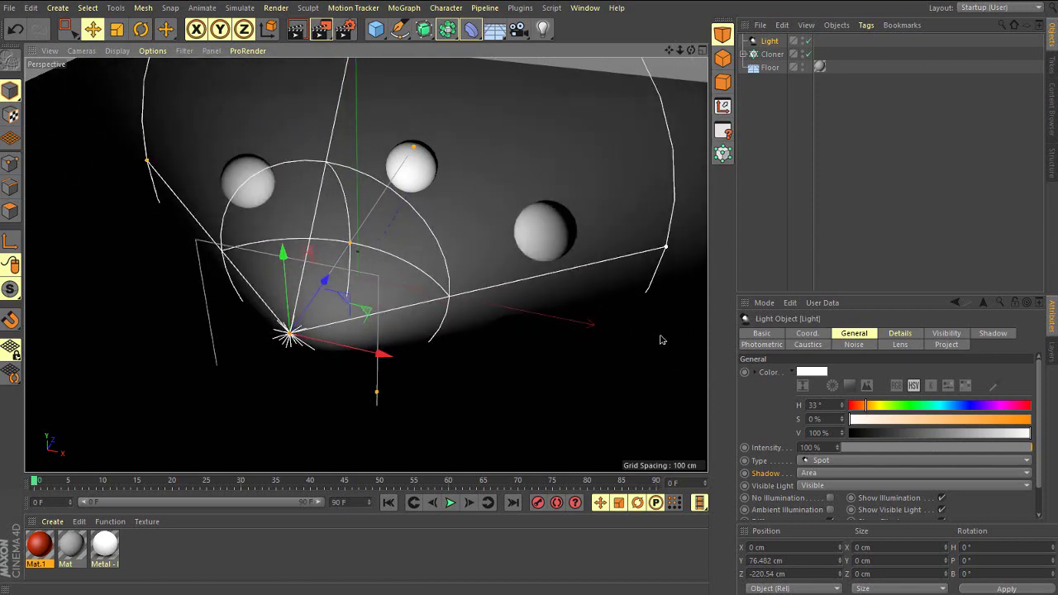
# Step: Narrow the spot light's cone around a single rear sphere, and deselect and reselect the light
pyautogui.keyDown('alt'); pyautogui.moveTo(411, 239); pyautogui.dragTo(371, 266); pyautogui.keyUp('alt')
pyautogui.moveTo(400, 407); pyautogui.dragTo(345, 350)
pyautogui.scroll(3, 436, 210)
pyautogui.moveTo(437, 210)
pyautogui.keyDown('alt'); pyautogui.mouseDown()
pyautogui.moveTo(438, 192)
pyautogui.moveTo(434, 208)
pyautogui.moveTo(427, 201)
pyautogui.mouseUp(); pyautogui.keyUp('alt')
pyautogui.click(758, 121)
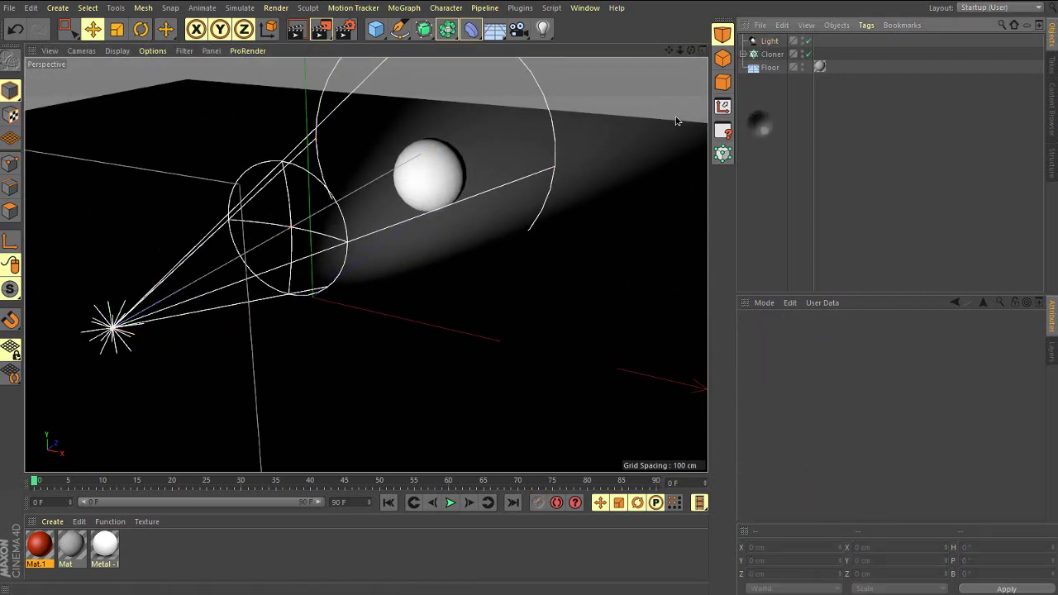
pyautogui.click(759, 40)
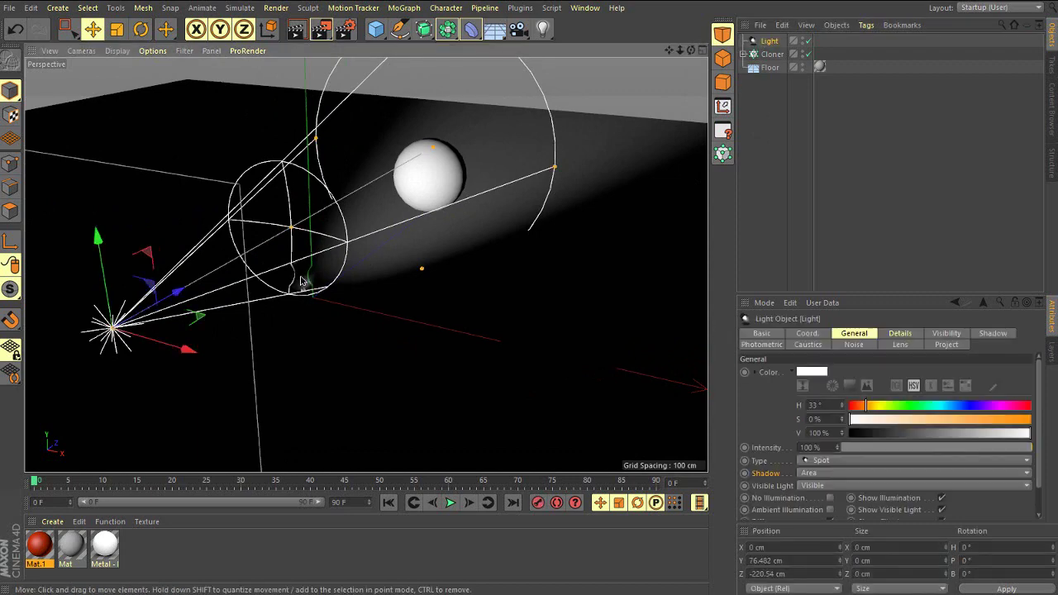
# Step: Change the light type to Infinite and move the light to about 40.7 cm on X and -167 cm on Z
pyautogui.keyDown('alt'); pyautogui.moveTo(302, 283); pyautogui.dragTo(309, 333); pyautogui.keyUp('alt')
pyautogui.keyDown('alt'); pyautogui.moveTo(371, 354); pyautogui.dragTo(488, 347); pyautogui.keyUp('alt')
pyautogui.click(834, 460)
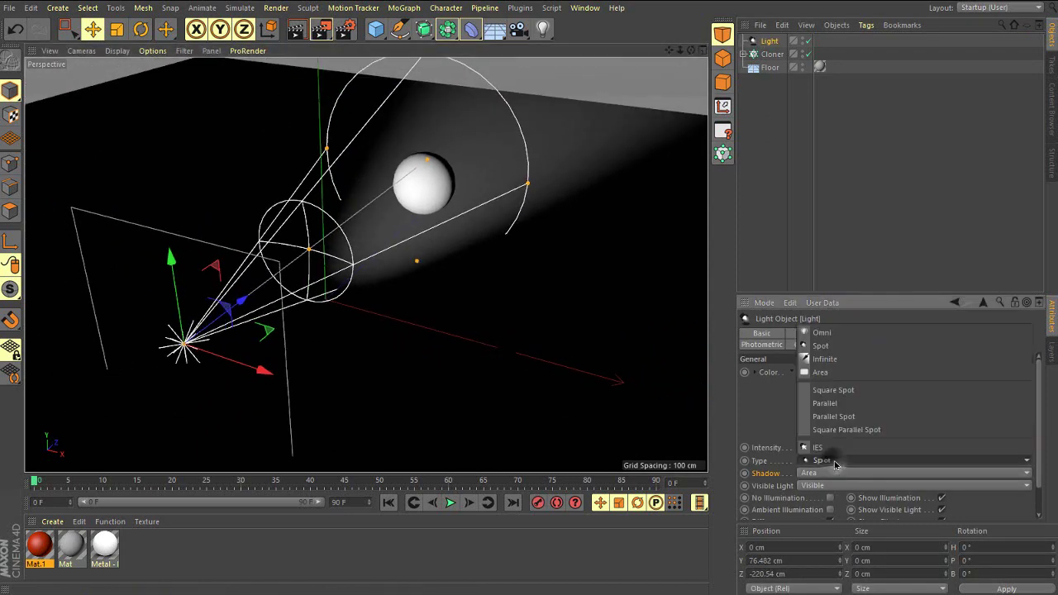
pyautogui.click(853, 359)
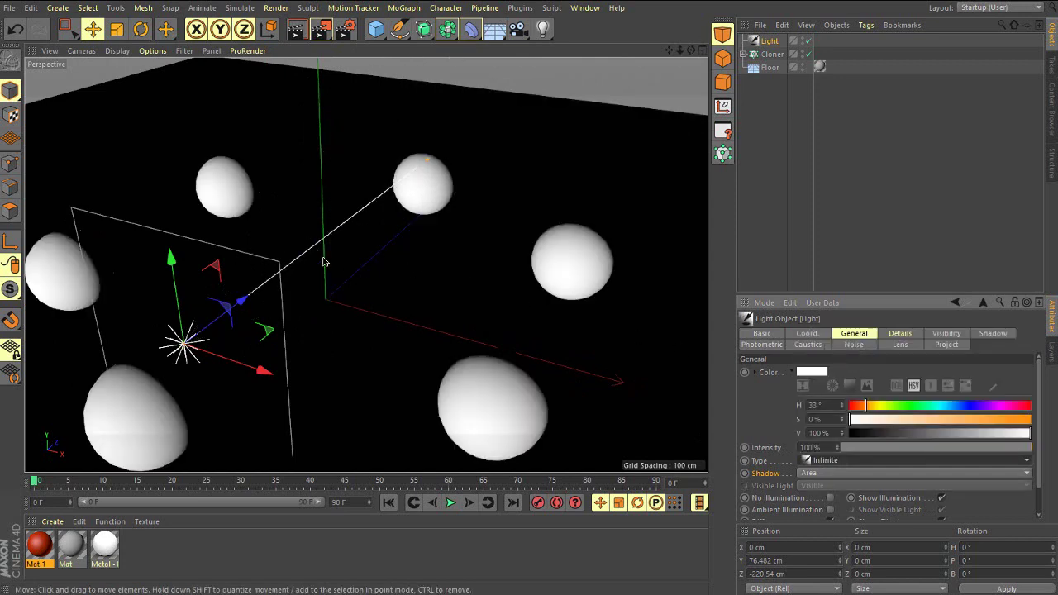
pyautogui.scroll(-4, 304, 318)
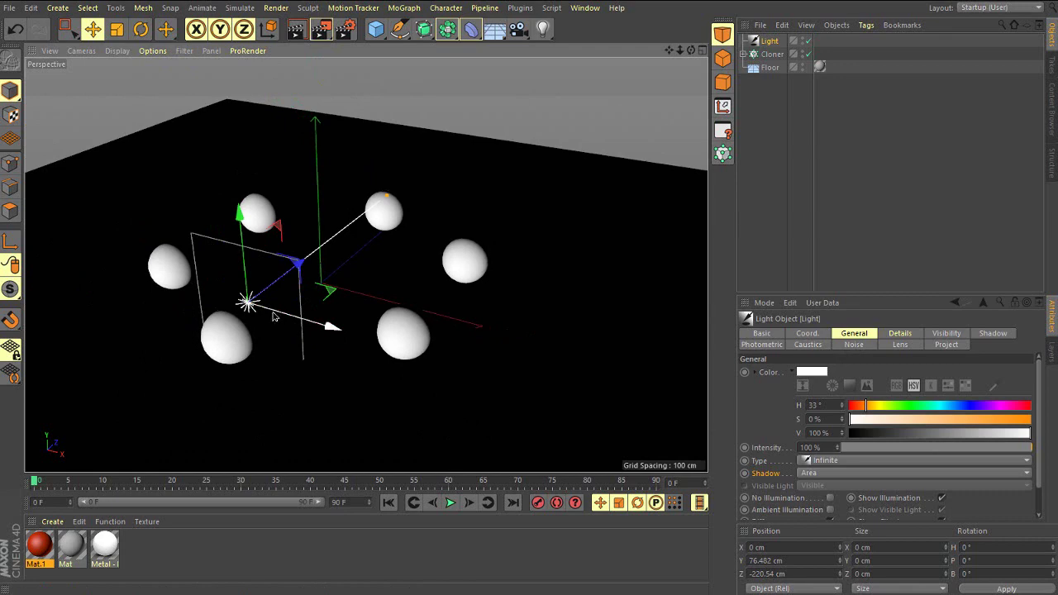
pyautogui.moveTo(275, 315); pyautogui.dragTo(329, 331)
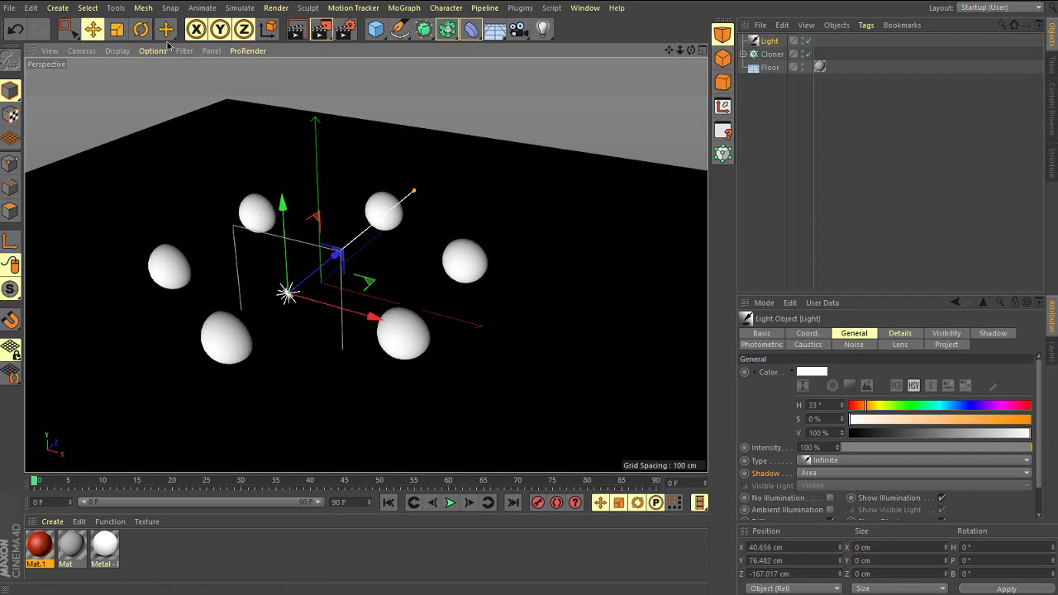
# Step: Rotate the infinite light to about 110° H, -13.8° P and -53.6° B, and render the view to check the shadows
pyautogui.click(142, 30)
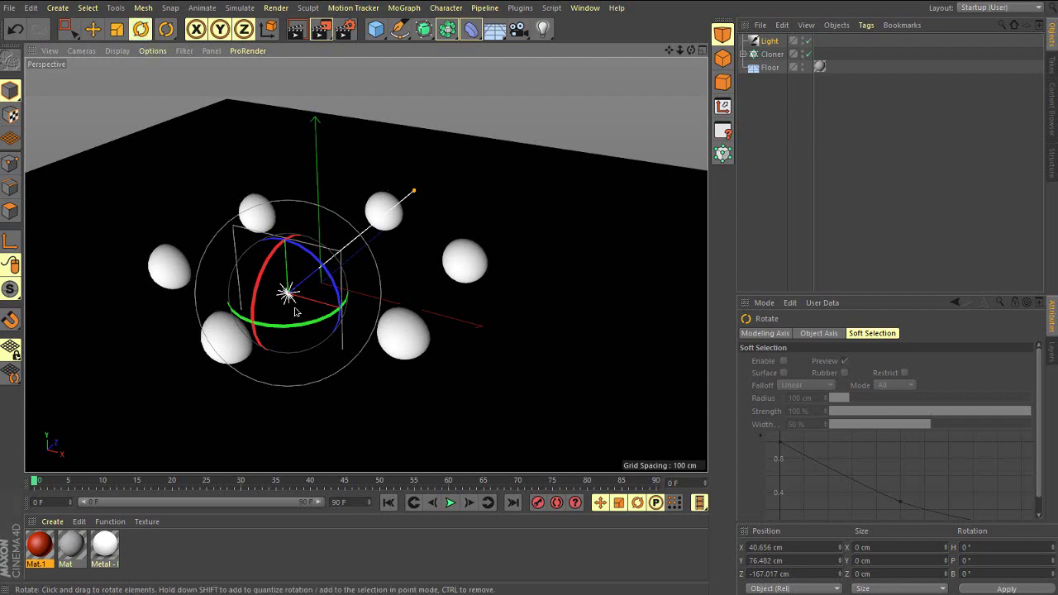
pyautogui.moveTo(289, 308); pyautogui.dragTo(301, 303)
pyautogui.moveTo(323, 290)
pyautogui.mouseDown()
pyautogui.moveTo(348, 283)
pyautogui.moveTo(274, 256)
pyautogui.moveTo(361, 189)
pyautogui.moveTo(370, 246)
pyautogui.moveTo(347, 265)
pyautogui.moveTo(355, 206)
pyautogui.moveTo(283, 208)
pyautogui.moveTo(229, 263)
pyautogui.moveTo(315, 248)
pyautogui.moveTo(349, 272)
pyautogui.moveTo(339, 240)
pyautogui.moveTo(346, 266)
pyautogui.moveTo(358, 247)
pyautogui.mouseUp()
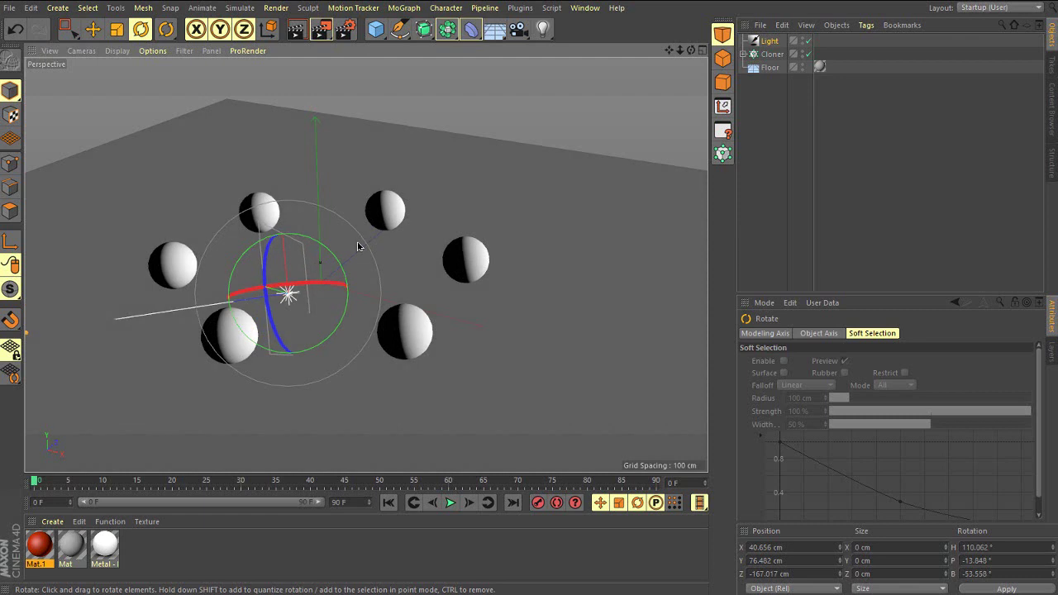
pyautogui.click(295, 32)
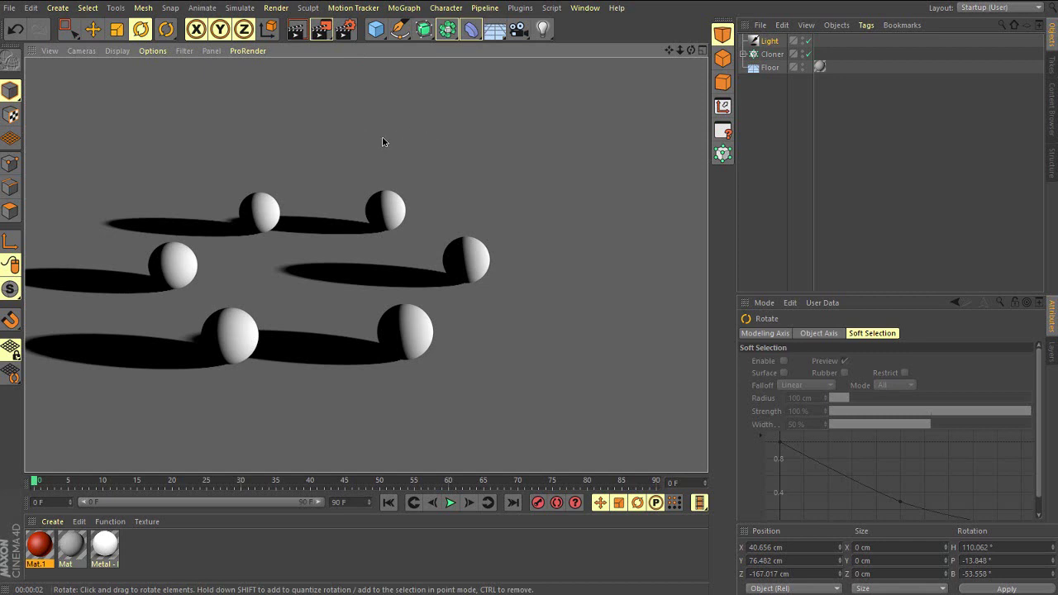
pyautogui.click(766, 39)
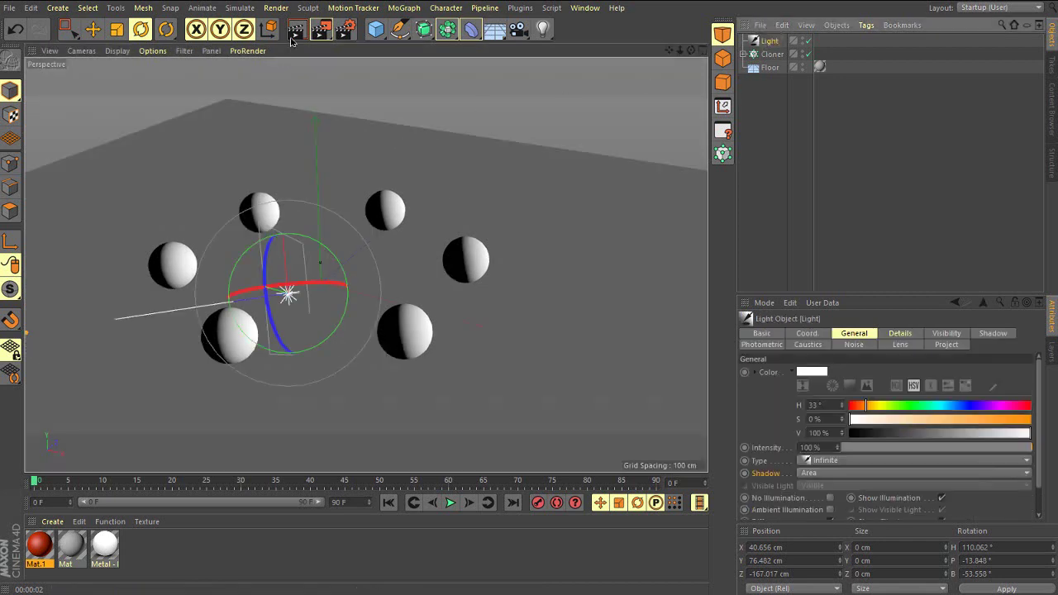
pyautogui.click(302, 30)
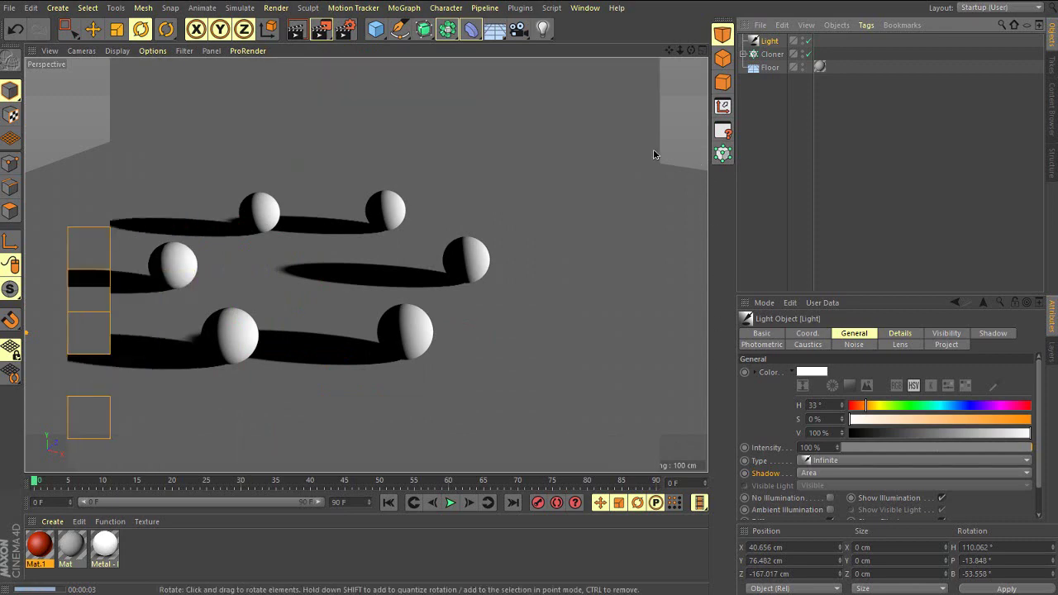
# Step: Change the light type to Area and reset its H, P and B rotation to 0°
pyautogui.click(768, 41)
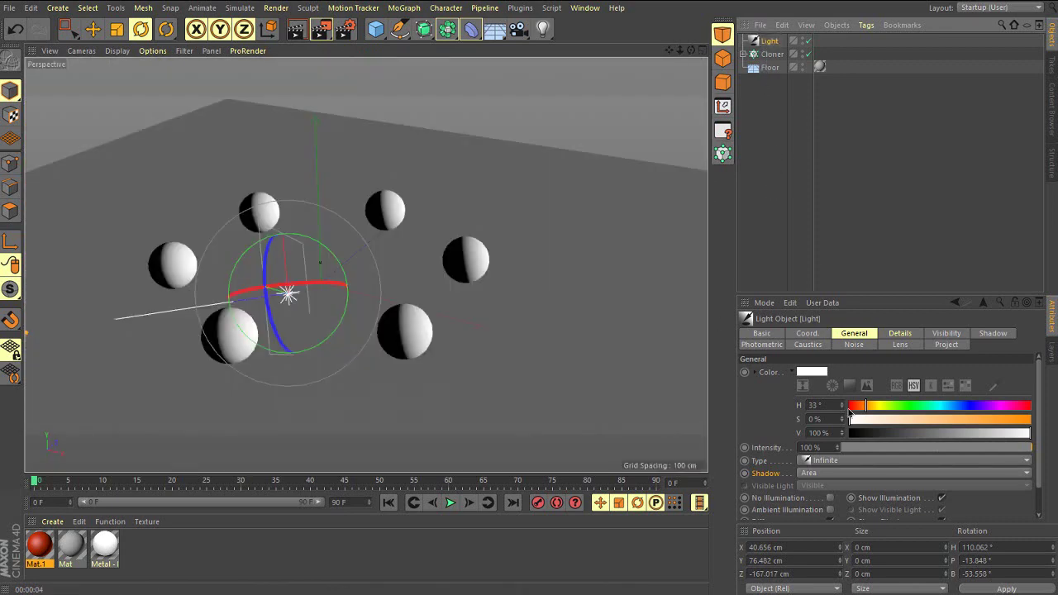
pyautogui.click(830, 461)
pyautogui.click(827, 372)
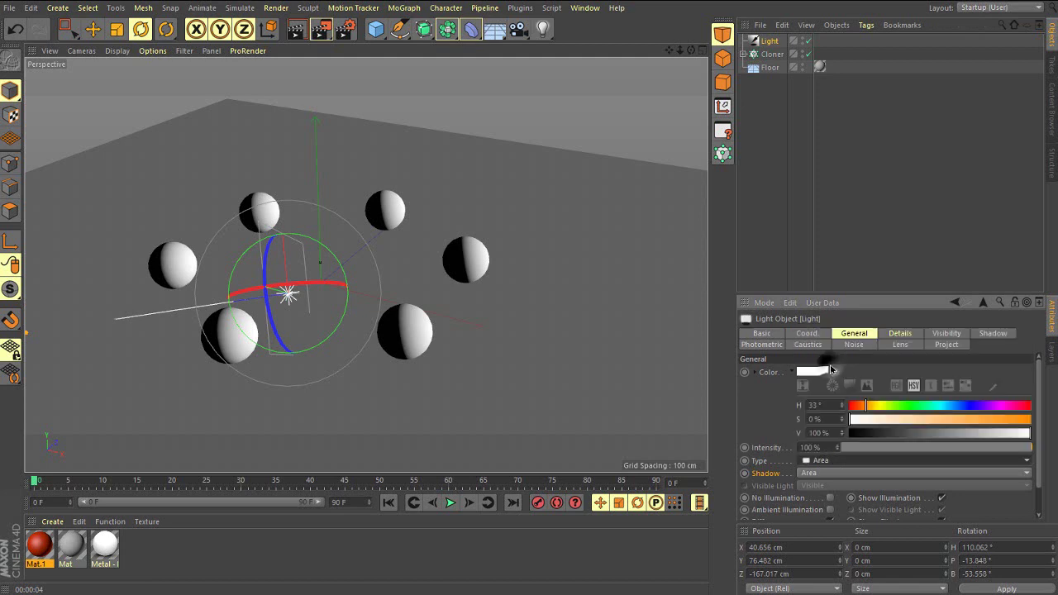
pyautogui.doubleClick(1004, 548)
pyautogui.write('0')
pyautogui.press('Return')
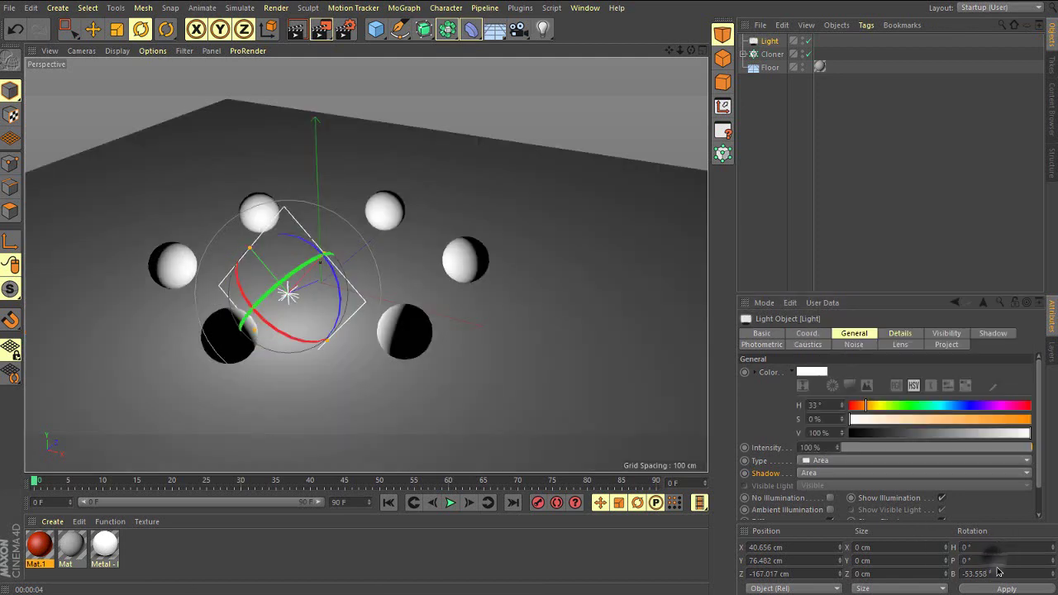
pyautogui.doubleClick(998, 573)
pyautogui.write('0')
pyautogui.press('Return')
# Step: Reset the area light's position to 0 cm on all axes and raise it to about 106.7 cm on Y
pyautogui.doubleClick(804, 547)
pyautogui.write('0')
pyautogui.press('Return')
pyautogui.doubleClick(812, 562)
pyautogui.write('0')
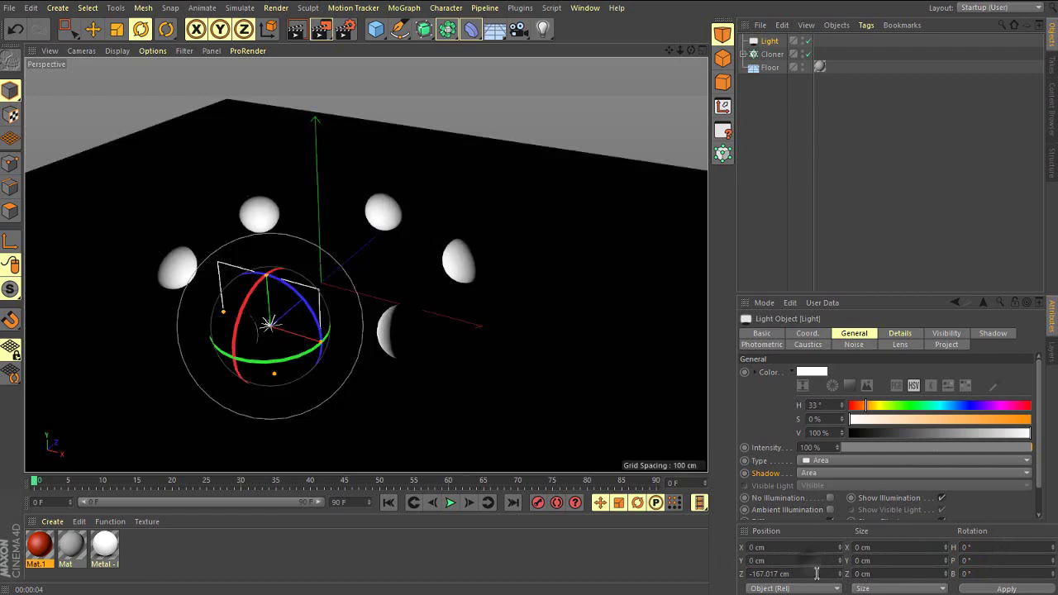
pyautogui.doubleClick(817, 573)
pyautogui.write('0')
pyautogui.press('Return')
pyautogui.click(93, 30)
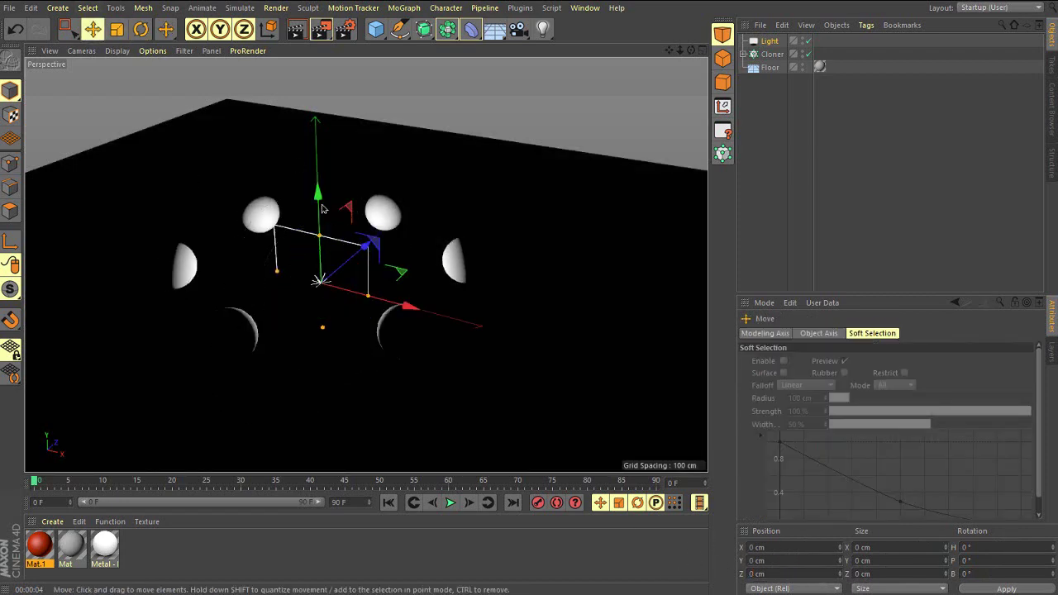
pyautogui.moveTo(317, 200); pyautogui.dragTo(314, 164)
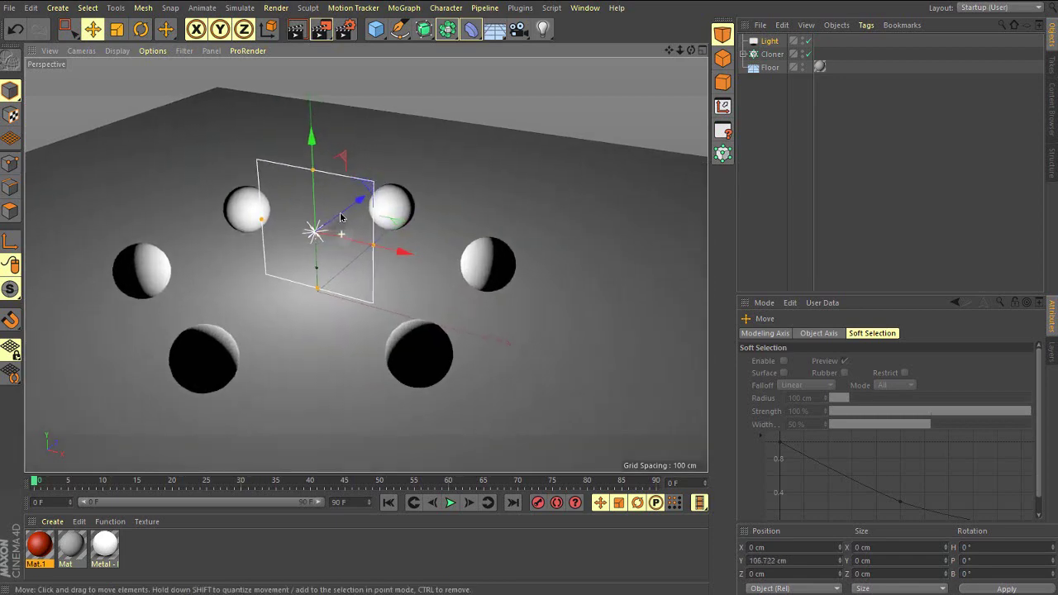
pyautogui.keyDown('alt'); pyautogui.moveTo(340, 245); pyautogui.dragTo(323, 232); pyautogui.keyUp('alt')
pyautogui.moveTo(220, 213); pyautogui.dragTo(81, 282)
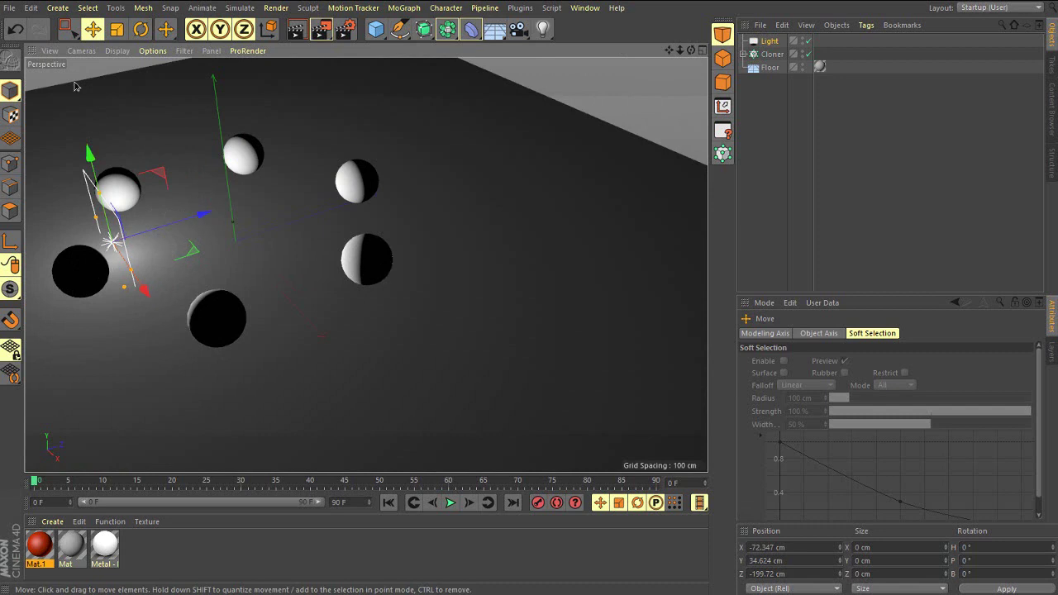
pyautogui.click(14, 32)
# Step: Render the view with the area light above the centre of the ring of spheres
pyautogui.scroll(3, 219, 169)
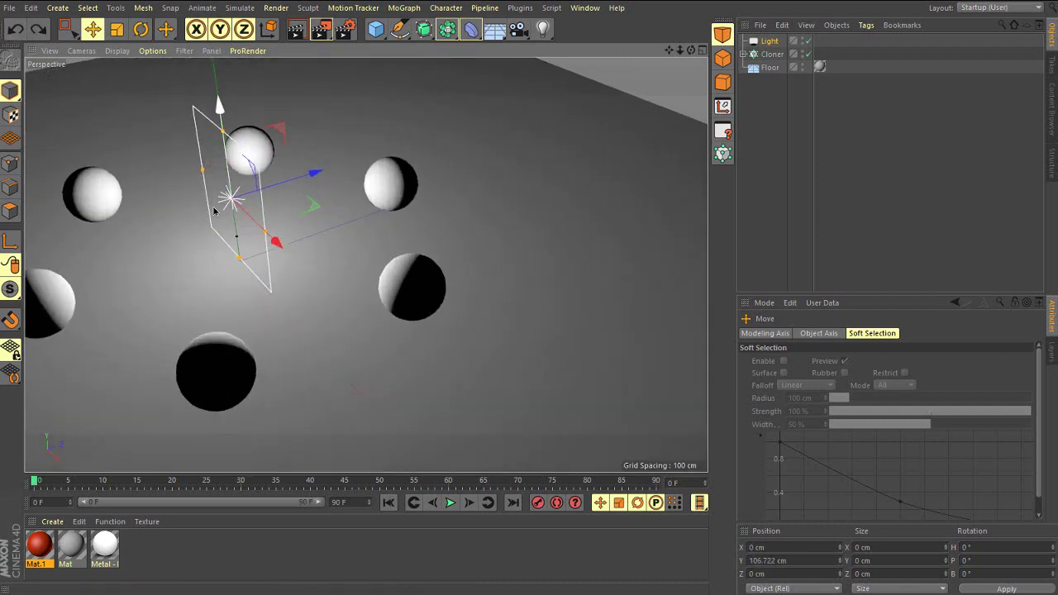
pyautogui.keyDown('alt'); pyautogui.moveTo(213, 212); pyautogui.dragTo(382, 245); pyautogui.keyUp('alt')
pyautogui.click(298, 31)
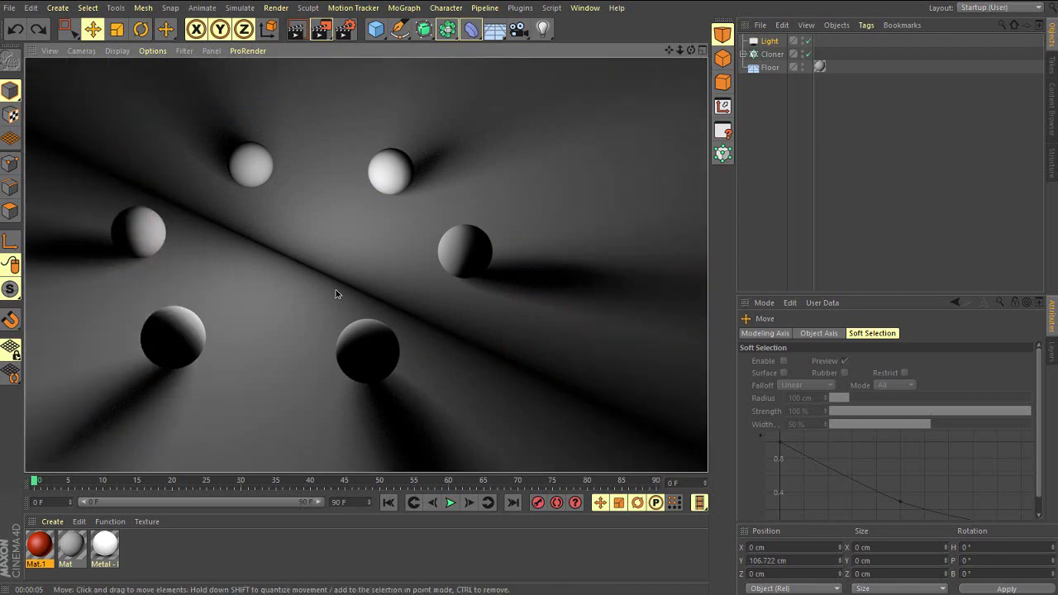
# Step: Render a close-up of one rear sphere to examine the soft shadow cast by the area light
pyautogui.keyDown('alt'); pyautogui.moveTo(425, 177); pyautogui.dragTo(453, 124, button='right'); pyautogui.keyUp('alt')
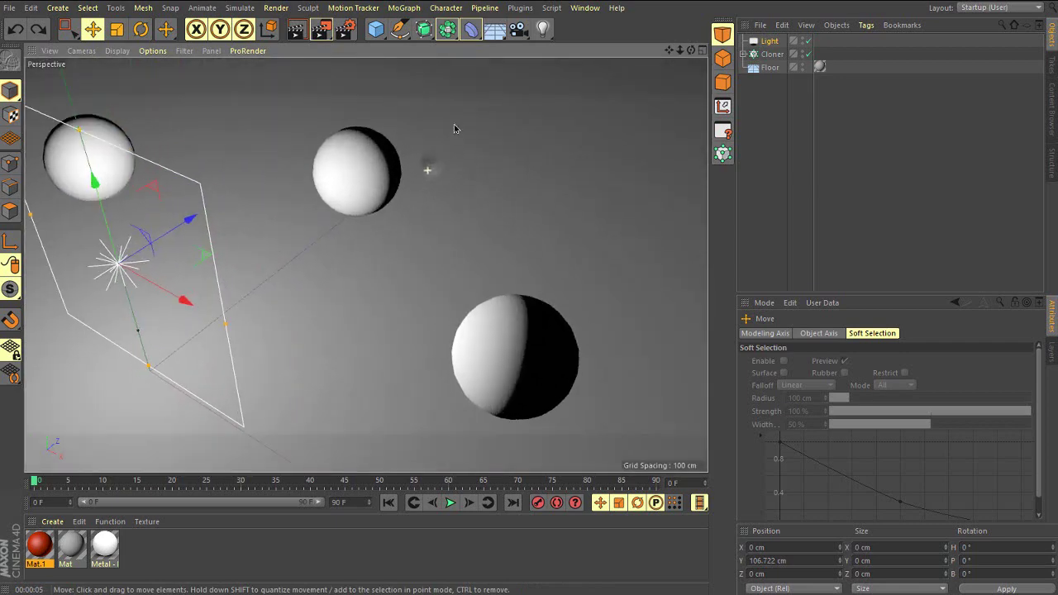
pyautogui.keyDown('alt'); pyautogui.moveTo(443, 159); pyautogui.dragTo(383, 195, button='middle'); pyautogui.keyUp('alt')
pyautogui.keyDown('alt'); pyautogui.moveTo(382, 188); pyautogui.dragTo(386, 176, button='right'); pyautogui.keyUp('alt')
pyautogui.keyDown('alt'); pyautogui.moveTo(397, 161); pyautogui.dragTo(366, 193); pyautogui.keyUp('alt')
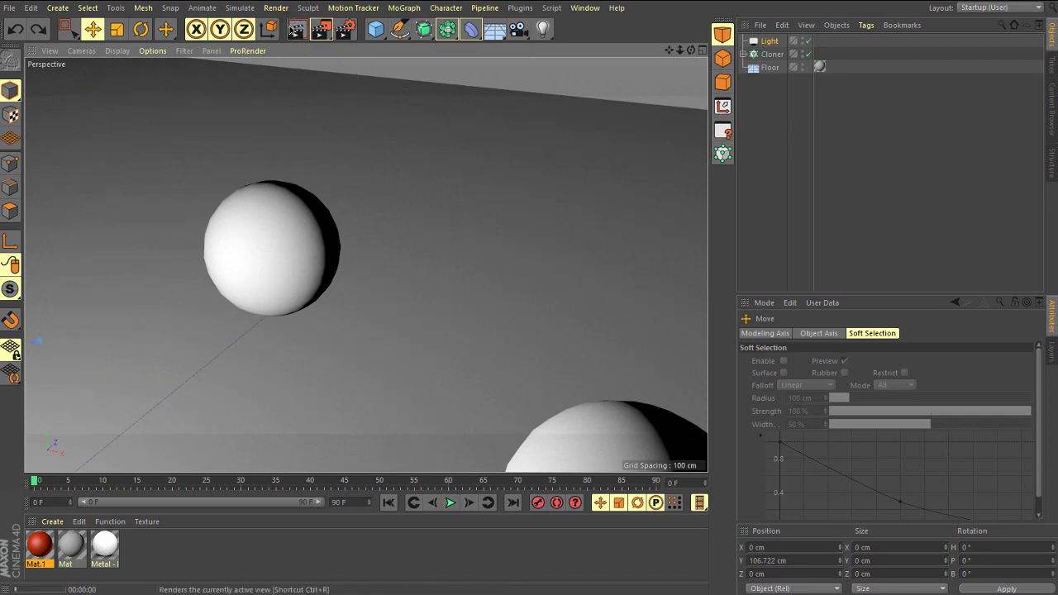
pyautogui.click(296, 30)
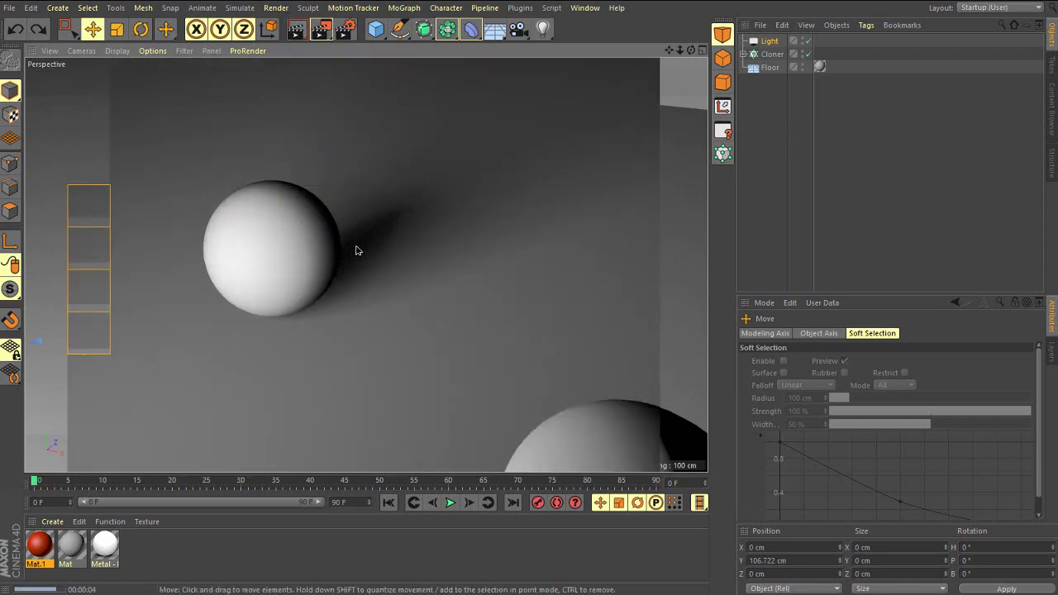
# Step: Change the light type to Omni and render the whole ring of spheres
pyautogui.keyDown('alt'); pyautogui.moveTo(356, 250); pyautogui.dragTo(790, 364); pyautogui.keyUp('alt')
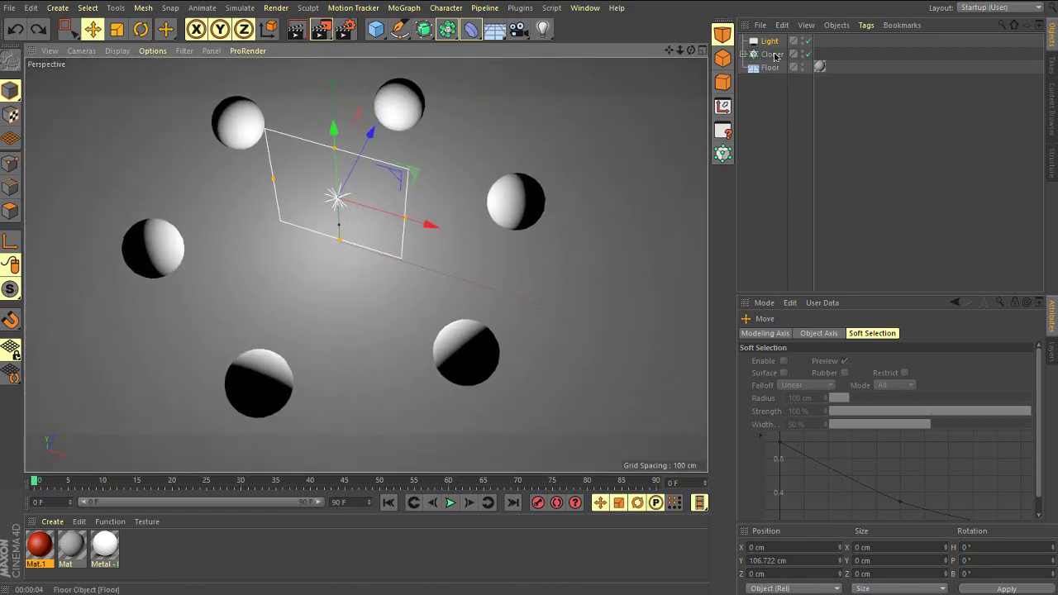
pyautogui.click(770, 41)
pyautogui.click(819, 460)
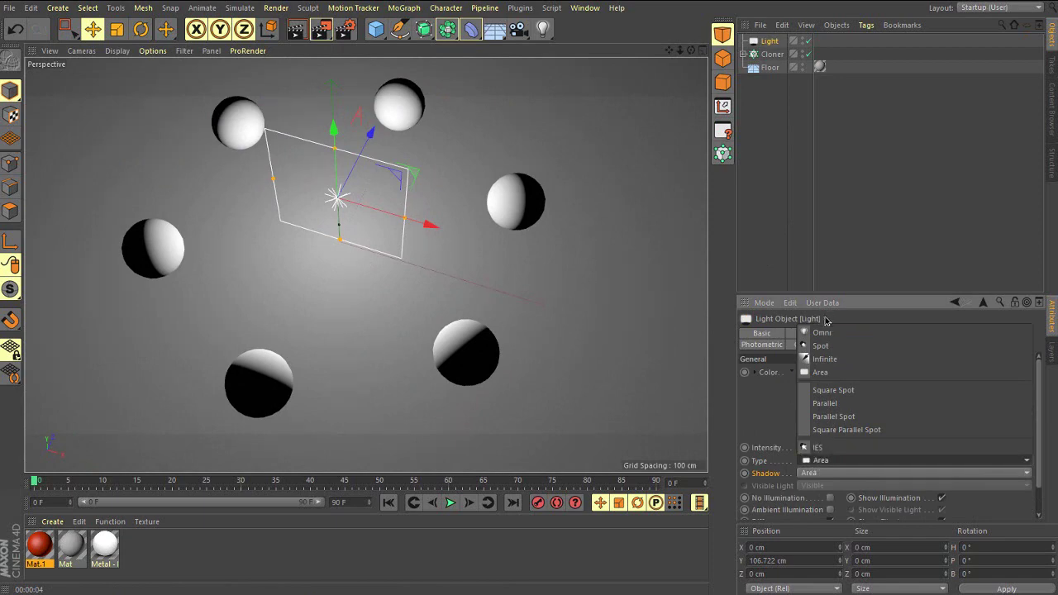
pyautogui.click(822, 332)
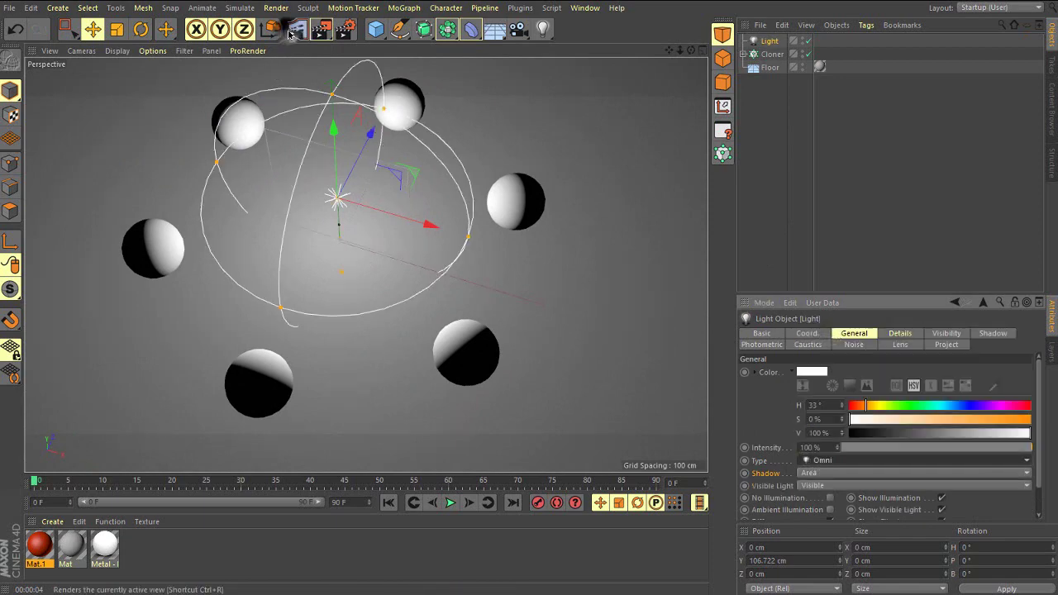
pyautogui.hotkey('ctrl', 'r')
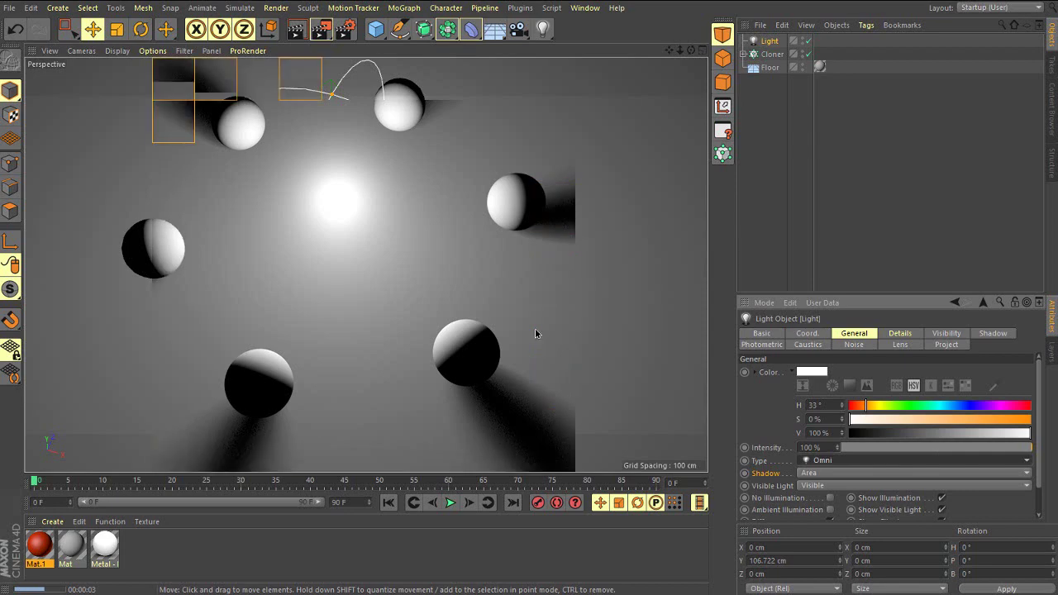
# Step: Change the light type to Square Spot and move the light back to about -165.3 cm on Z
pyautogui.keyDown('alt'); pyautogui.moveTo(465, 212); pyautogui.dragTo(486, 205); pyautogui.keyUp('alt')
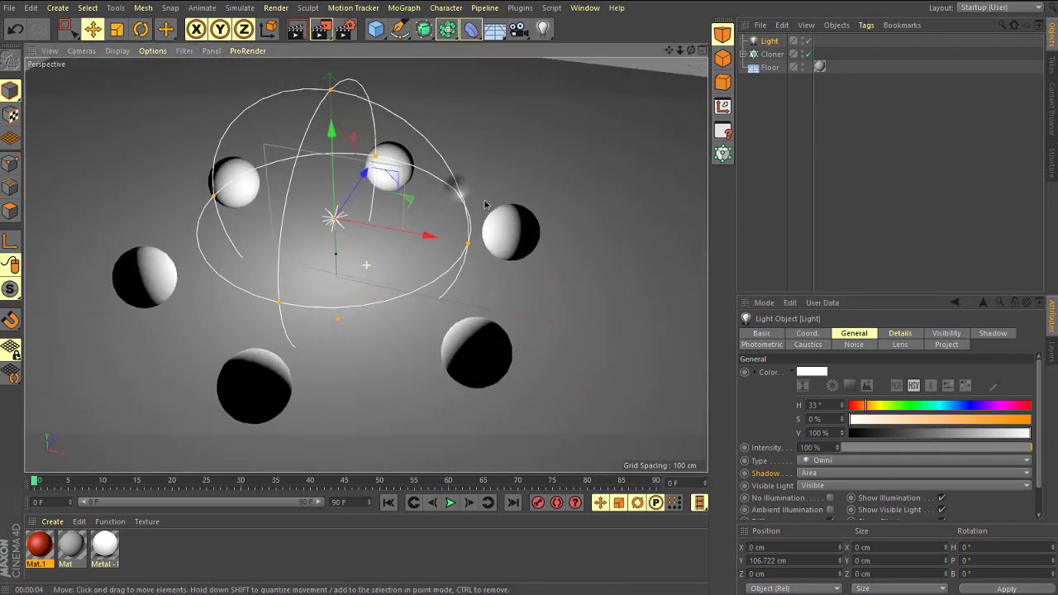
pyautogui.click(810, 461)
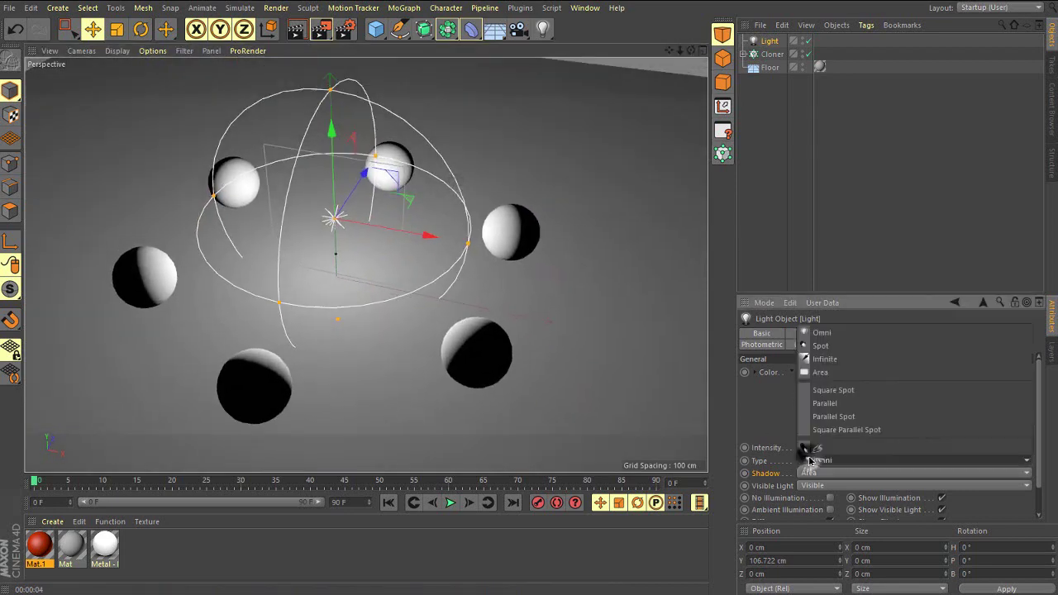
pyautogui.click(868, 390)
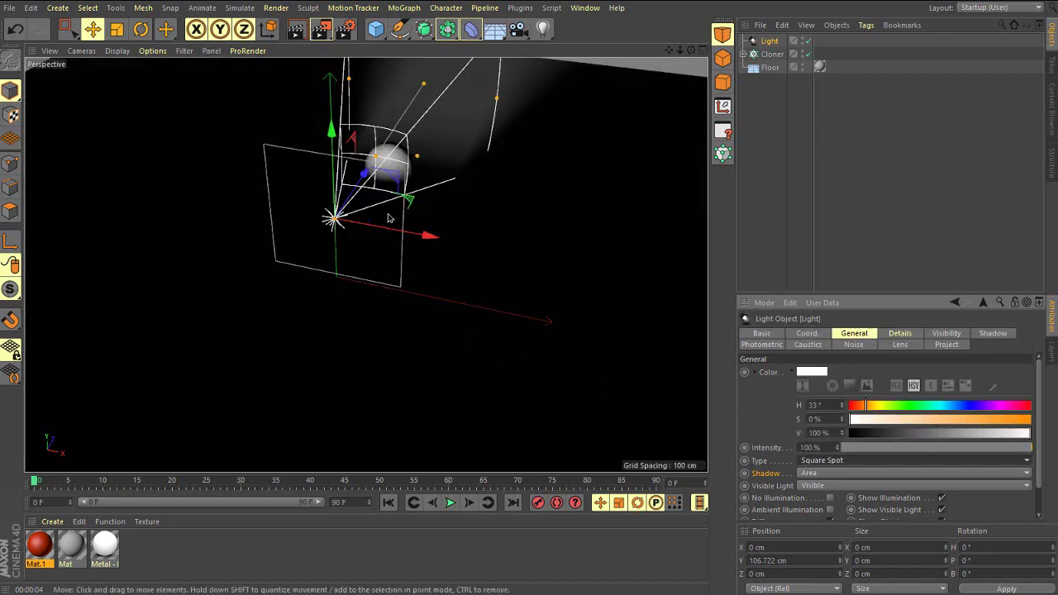
pyautogui.keyDown('alt'); pyautogui.moveTo(388, 219); pyautogui.dragTo(293, 307); pyautogui.keyUp('alt')
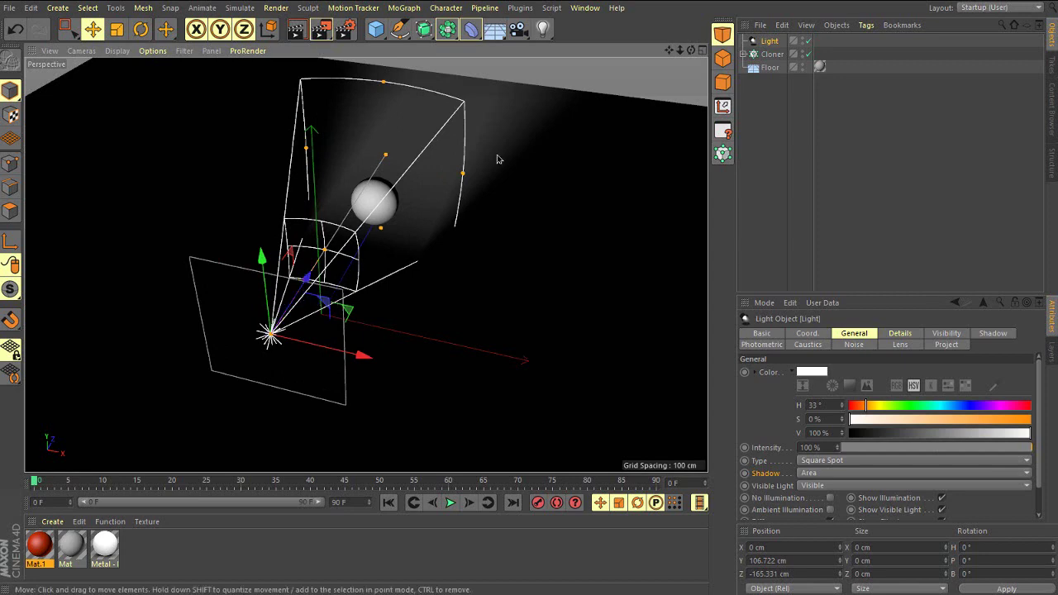
# Step: Widen the square spot's cone slightly and reposition the light at about -2.6, 68.2 and -185.6 cm
pyautogui.moveTo(467, 174)
pyautogui.mouseDown()
pyautogui.moveTo(535, 201)
pyautogui.moveTo(476, 180)
pyautogui.mouseUp()
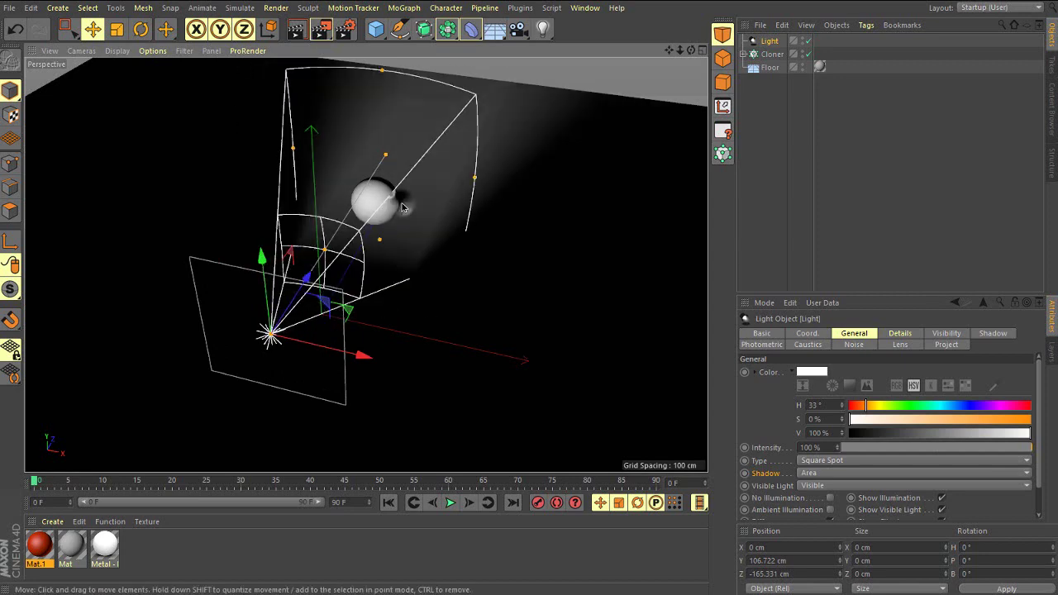
pyautogui.keyDown('alt'); pyautogui.moveTo(402, 208); pyautogui.dragTo(400, 214); pyautogui.keyUp('alt')
pyautogui.moveTo(403, 104); pyautogui.dragTo(404, 125)
pyautogui.moveTo(209, 219); pyautogui.dragTo(201, 250)
pyautogui.click(201, 250)
# Step: Reselect the square spot light and raise it to about 89.7 cm on Y
pyautogui.scroll(1, 279, 296)
pyautogui.keyDown('alt'); pyautogui.moveTo(285, 284); pyautogui.dragTo(404, 306); pyautogui.keyUp('alt')
pyautogui.scroll(-3, 397, 134)
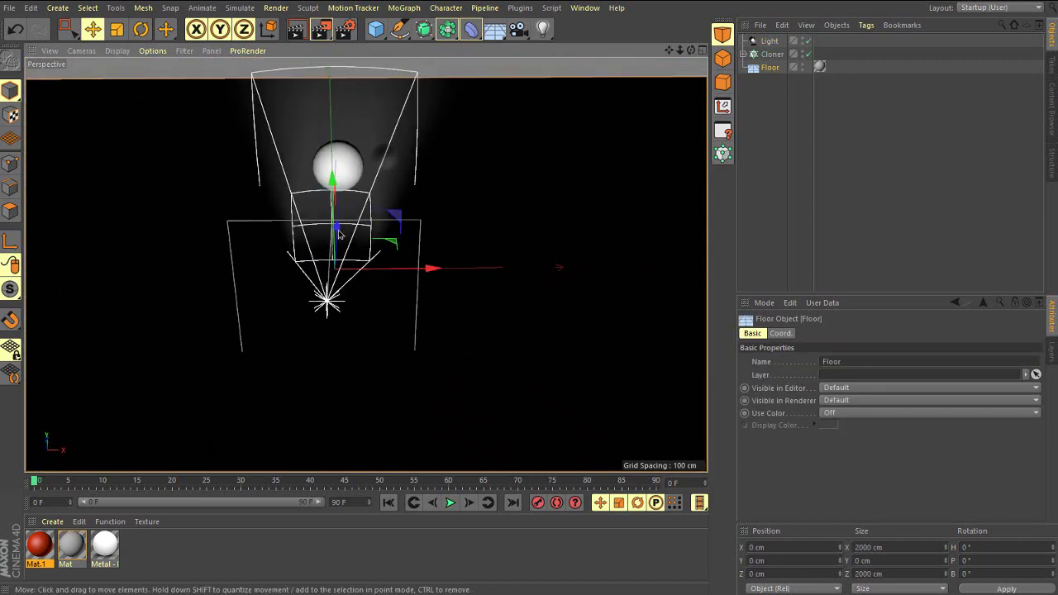
pyautogui.click(763, 42)
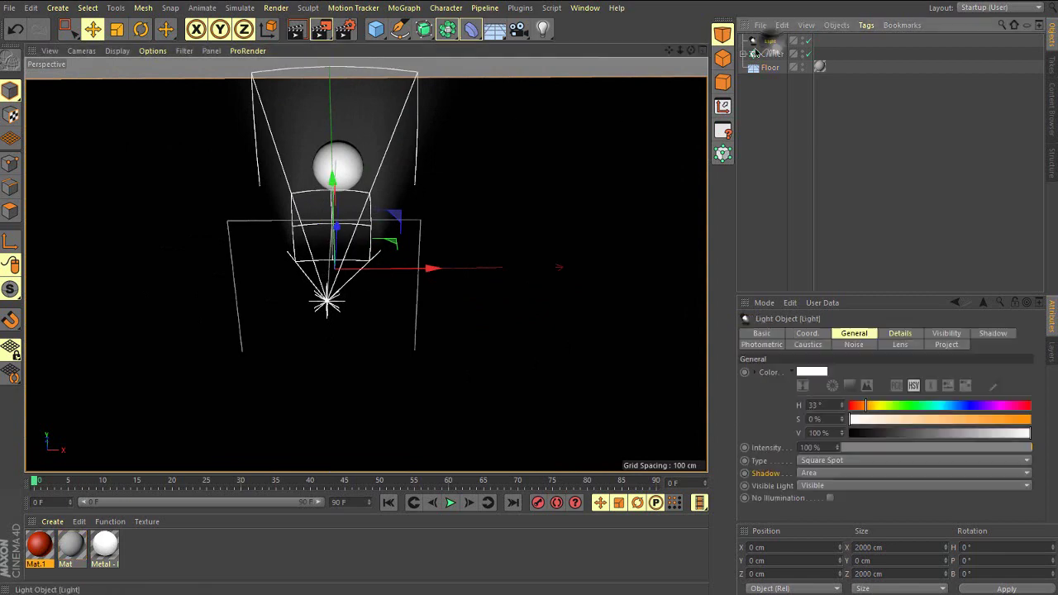
pyautogui.keyDown('alt'); pyautogui.moveTo(356, 227); pyautogui.dragTo(281, 206); pyautogui.keyUp('alt')
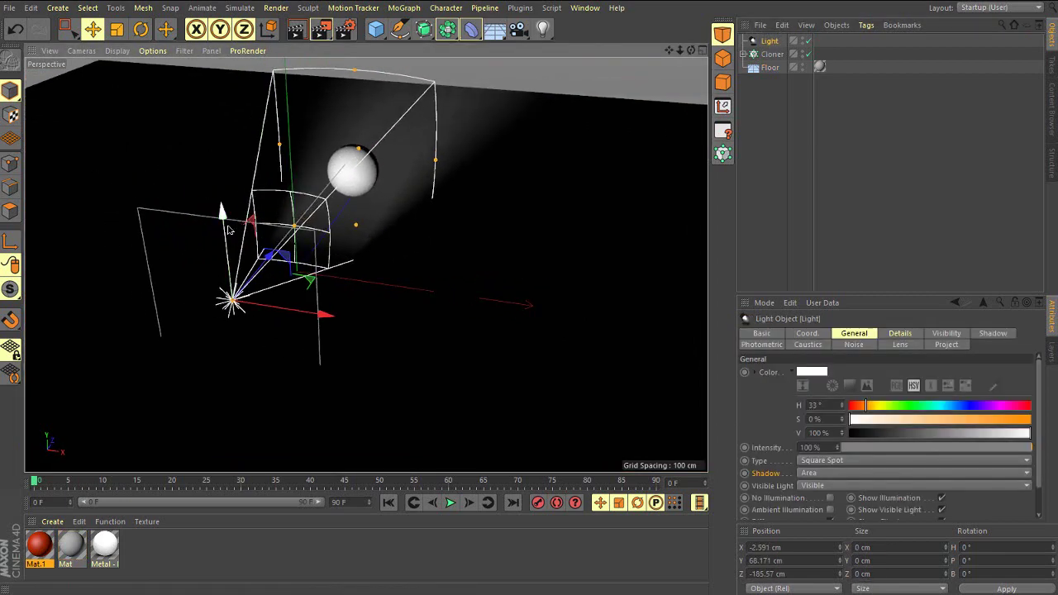
pyautogui.moveTo(229, 230); pyautogui.dragTo(241, 213)
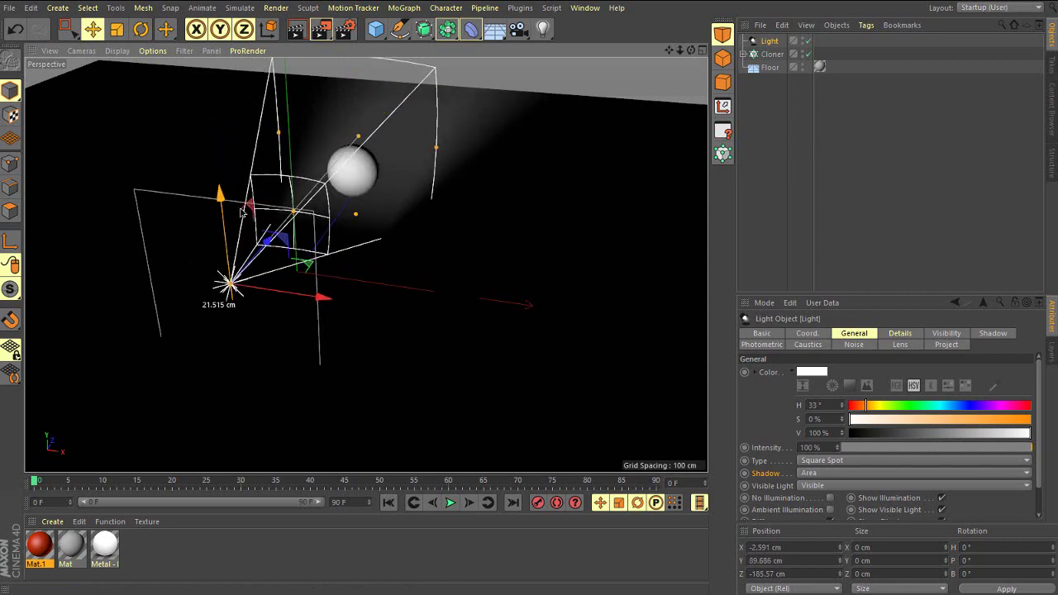
# Step: Change the light type to Parallel and move the light to about 116.7 cm on X and -113.2 cm on Z
pyautogui.click(833, 462)
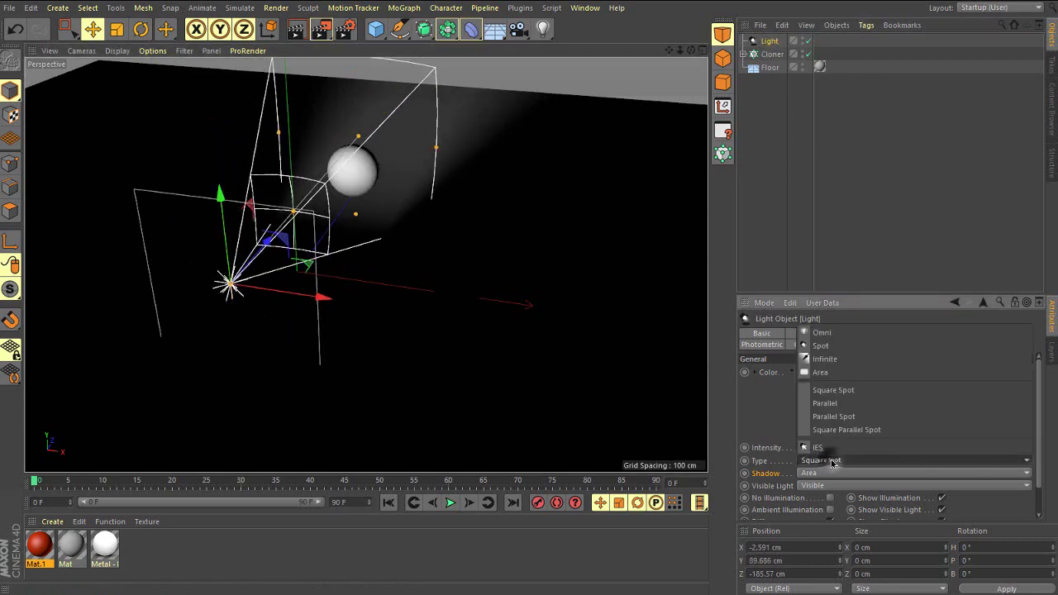
pyautogui.click(843, 405)
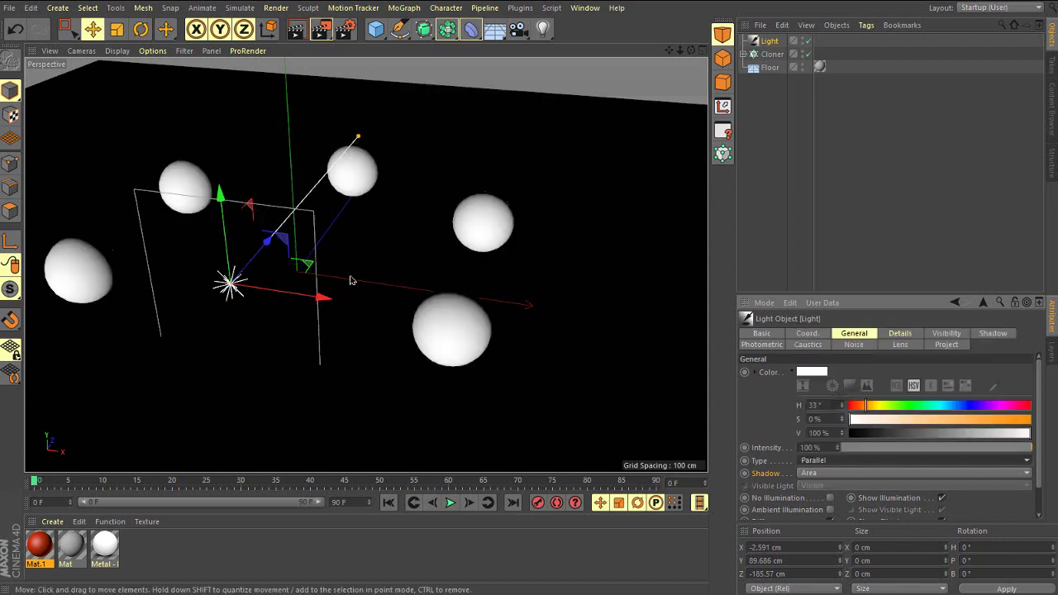
pyautogui.scroll(-10, 300, 314)
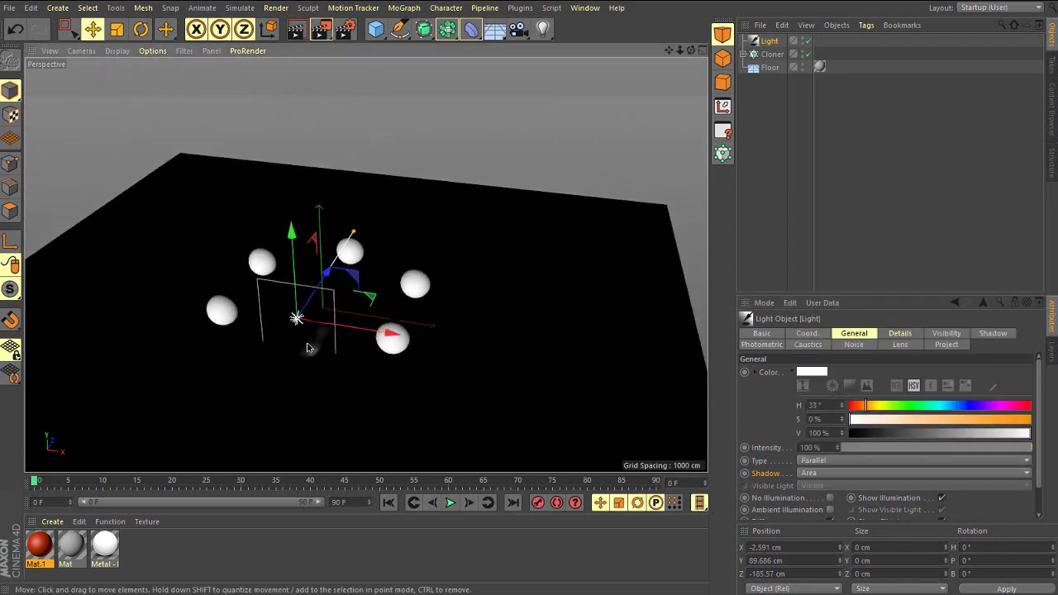
pyautogui.keyDown('alt'); pyautogui.moveTo(308, 348); pyautogui.dragTo(251, 336); pyautogui.keyUp('alt')
pyautogui.moveTo(337, 296); pyautogui.dragTo(262, 354)
pyautogui.scroll(5, 260, 347)
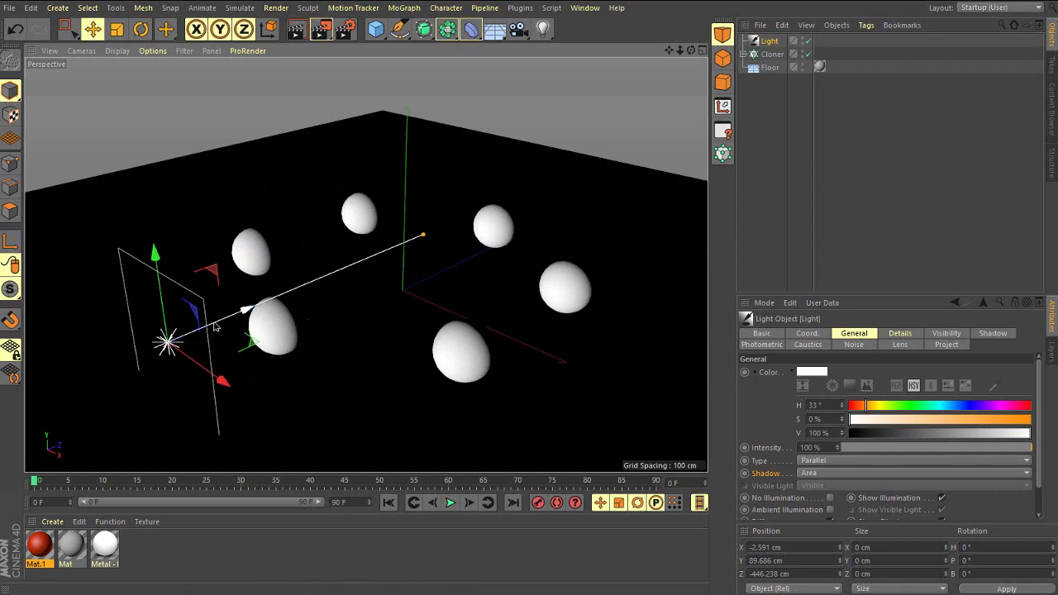
pyautogui.moveTo(213, 328); pyautogui.dragTo(430, 353)
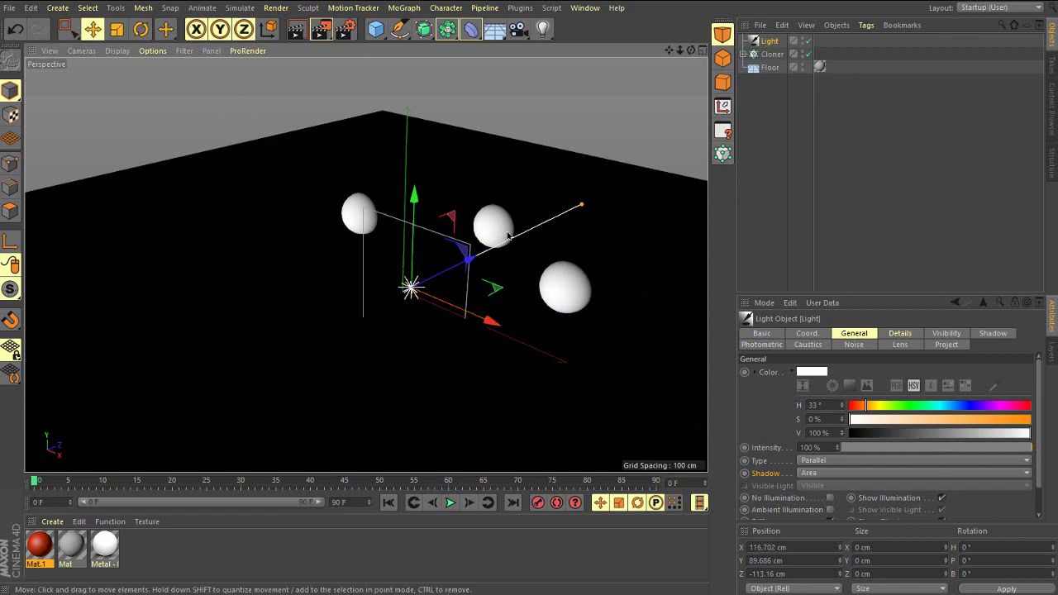
# Step: Render close-up views of a sphere's edge under the parallel light from behind the ring
pyautogui.keyDown('alt'); pyautogui.moveTo(508, 236); pyautogui.dragTo(362, 235); pyautogui.keyUp('alt')
pyautogui.keyDown('alt'); pyautogui.moveTo(256, 245); pyautogui.dragTo(277, 209); pyautogui.keyUp('alt')
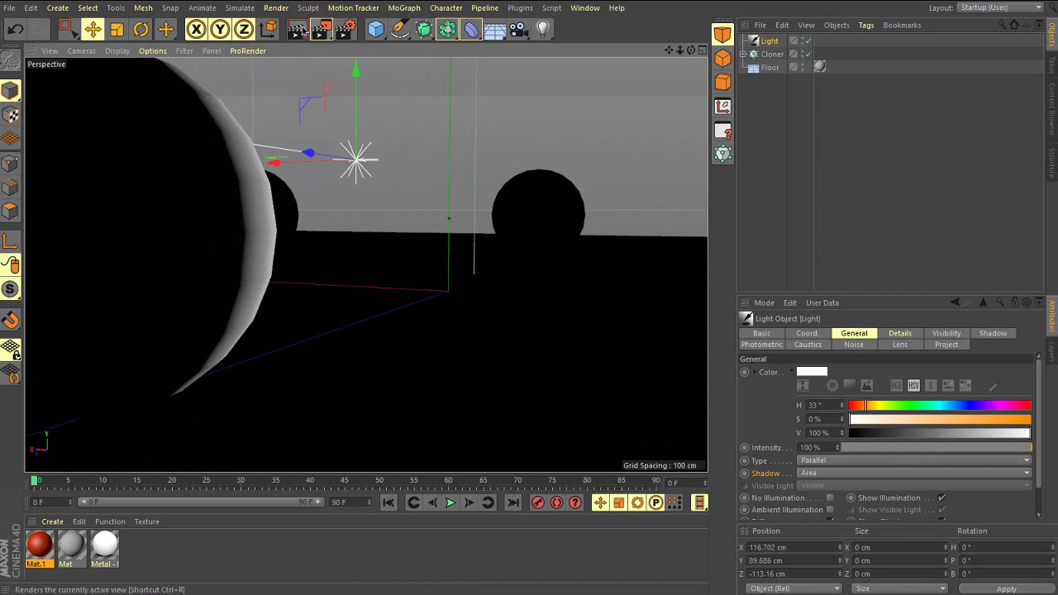
pyautogui.click(298, 33)
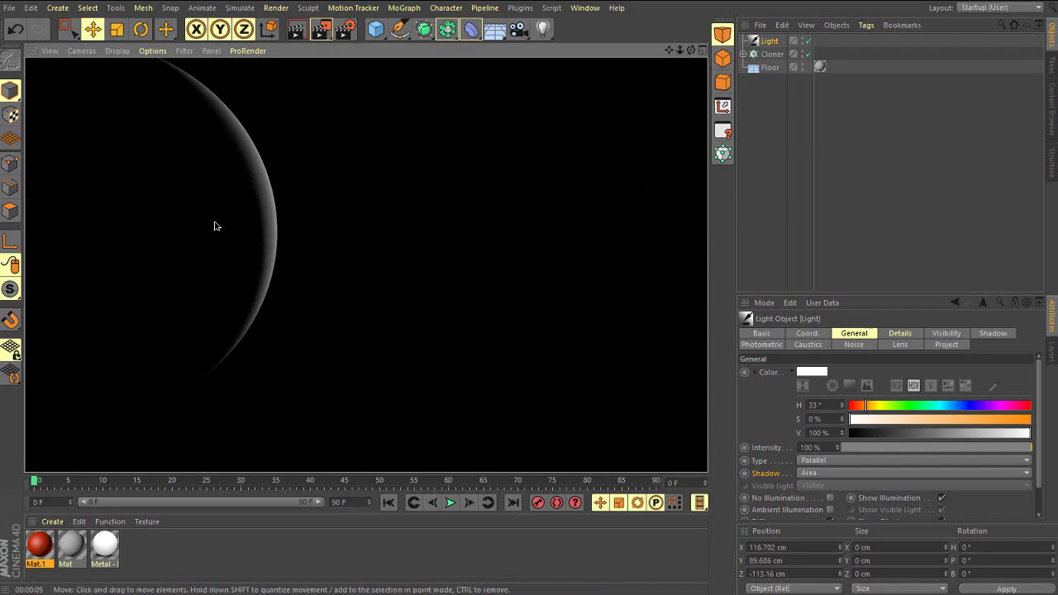
pyautogui.keyDown('alt'); pyautogui.moveTo(252, 226); pyautogui.dragTo(324, 260); pyautogui.keyUp('alt')
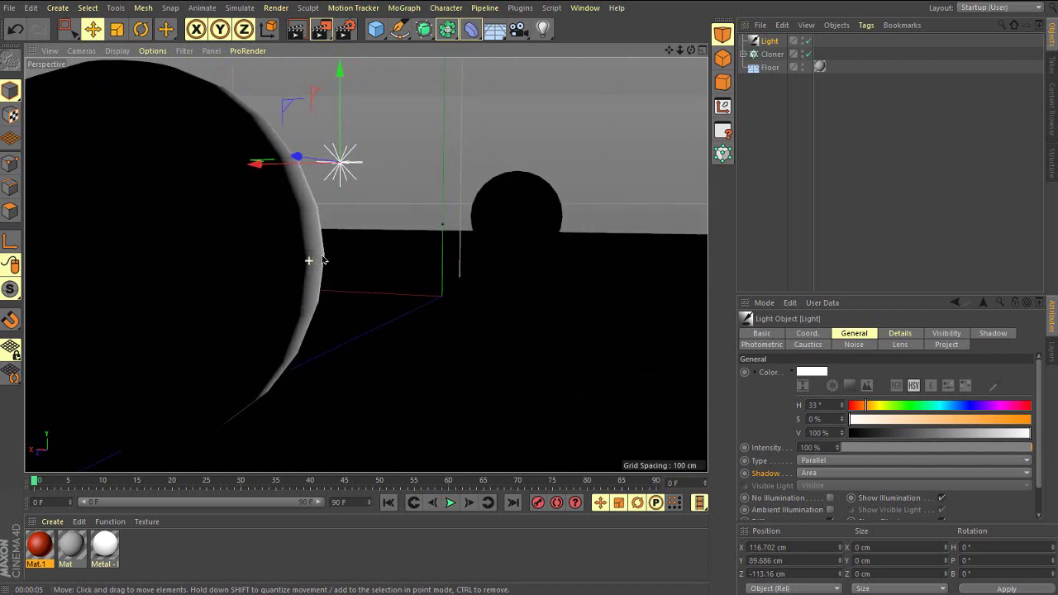
pyautogui.click(295, 30)
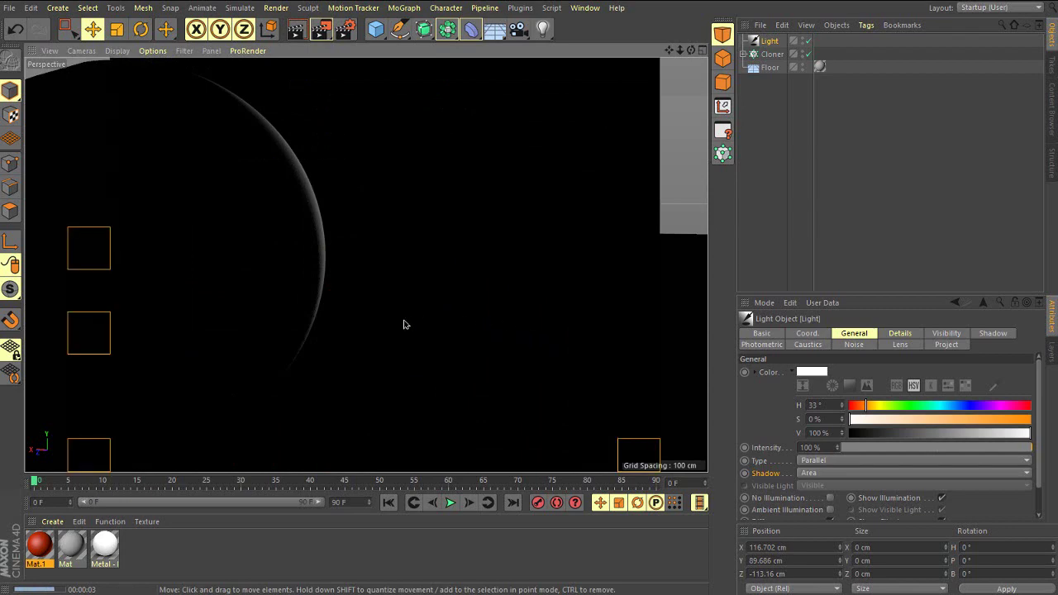
# Step: Change the light type to Parallel Spot
pyautogui.keyDown('alt'); pyautogui.moveTo(398, 204); pyautogui.dragTo(618, 240); pyautogui.keyUp('alt')
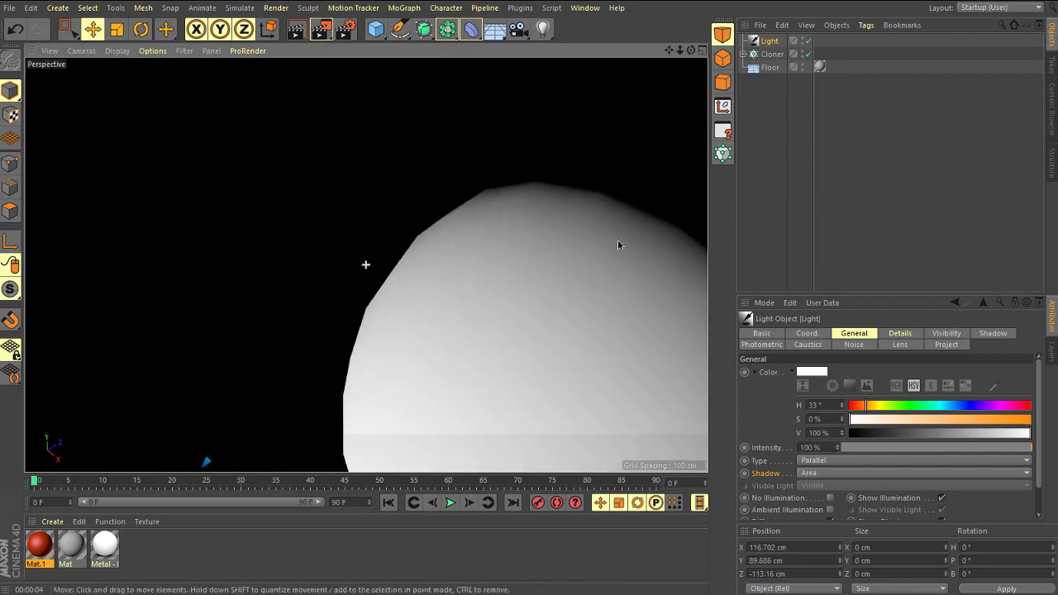
pyautogui.keyDown('alt'); pyautogui.moveTo(618, 240); pyautogui.dragTo(328, 368, button='right'); pyautogui.keyUp('alt')
pyautogui.keyDown('alt'); pyautogui.moveTo(455, 205); pyautogui.dragTo(482, 131, button='right'); pyautogui.keyUp('alt')
pyautogui.keyDown('alt'); pyautogui.moveTo(483, 137); pyautogui.dragTo(485, 185); pyautogui.keyUp('alt')
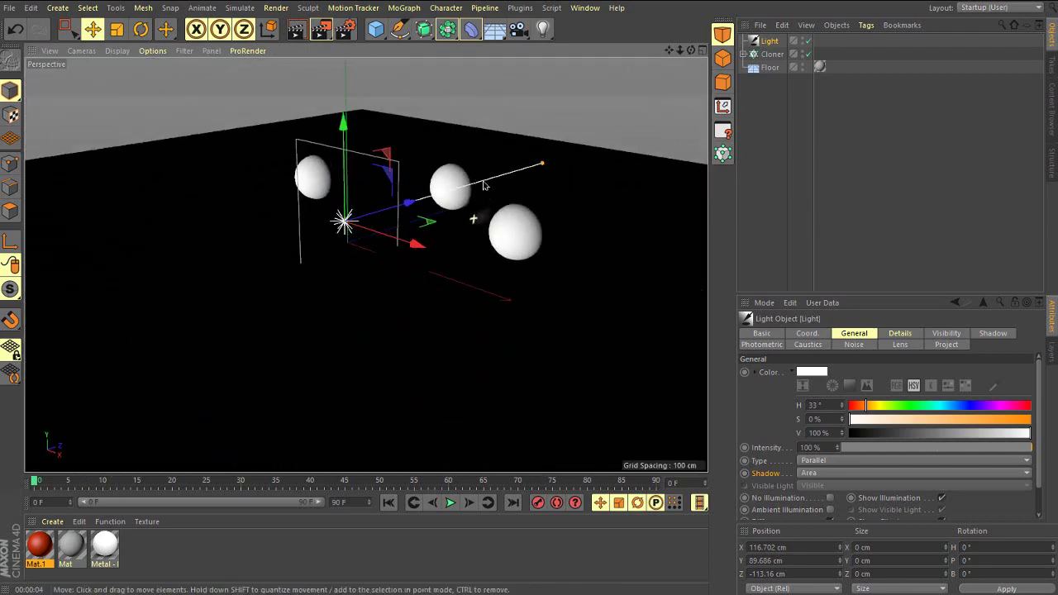
pyautogui.click(814, 462)
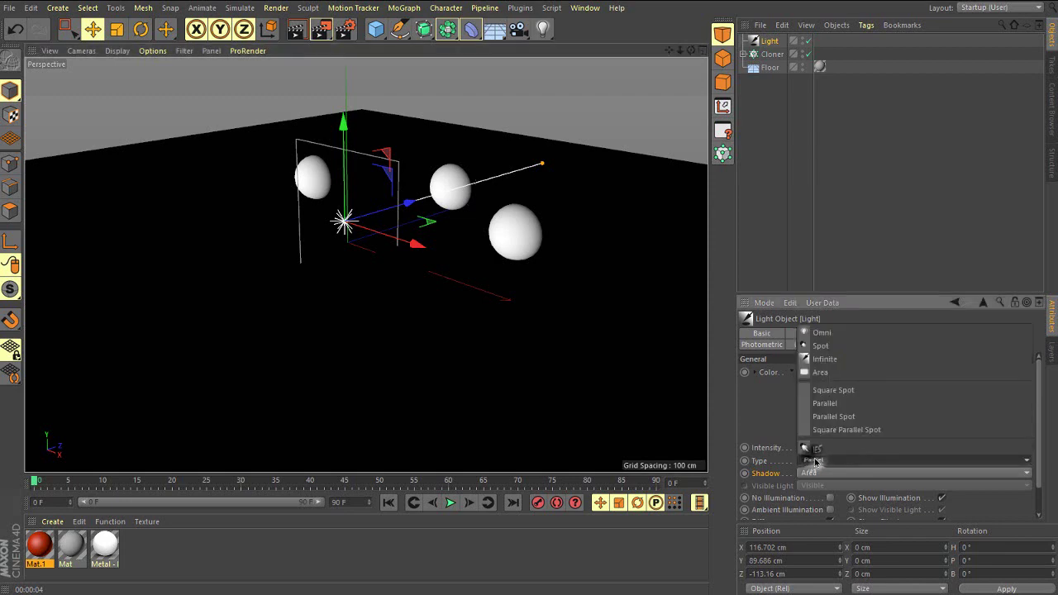
pyautogui.click(831, 415)
pyautogui.keyDown('alt'); pyautogui.moveTo(420, 223); pyautogui.dragTo(501, 218); pyautogui.keyUp('alt')
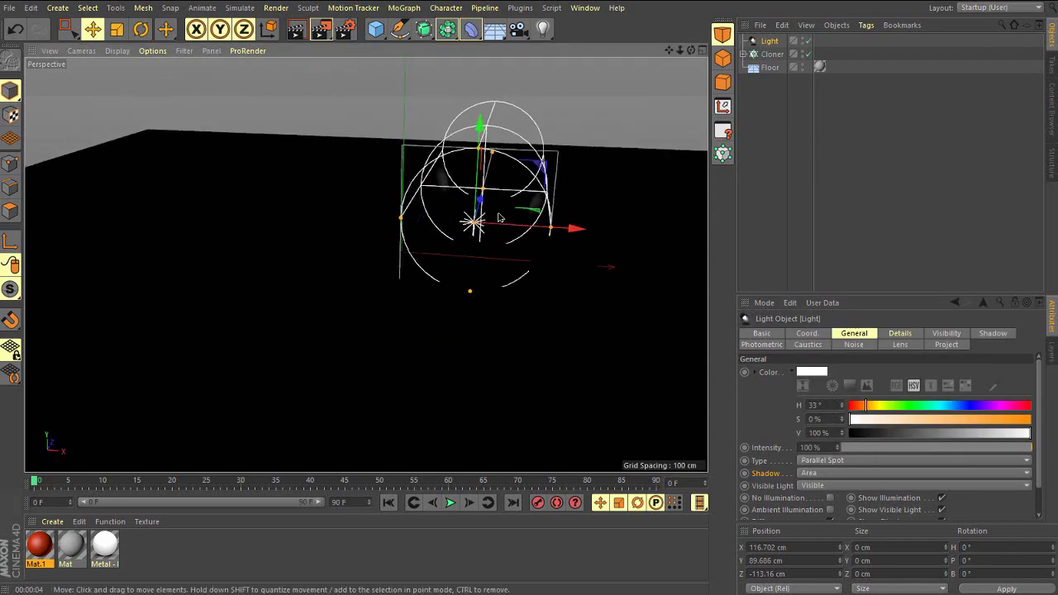
pyautogui.keyDown('alt'); pyautogui.moveTo(501, 217); pyautogui.dragTo(489, 203, button='right'); pyautogui.keyUp('alt')
pyautogui.keyDown('alt'); pyautogui.moveTo(473, 216); pyautogui.dragTo(422, 241); pyautogui.keyUp('alt')
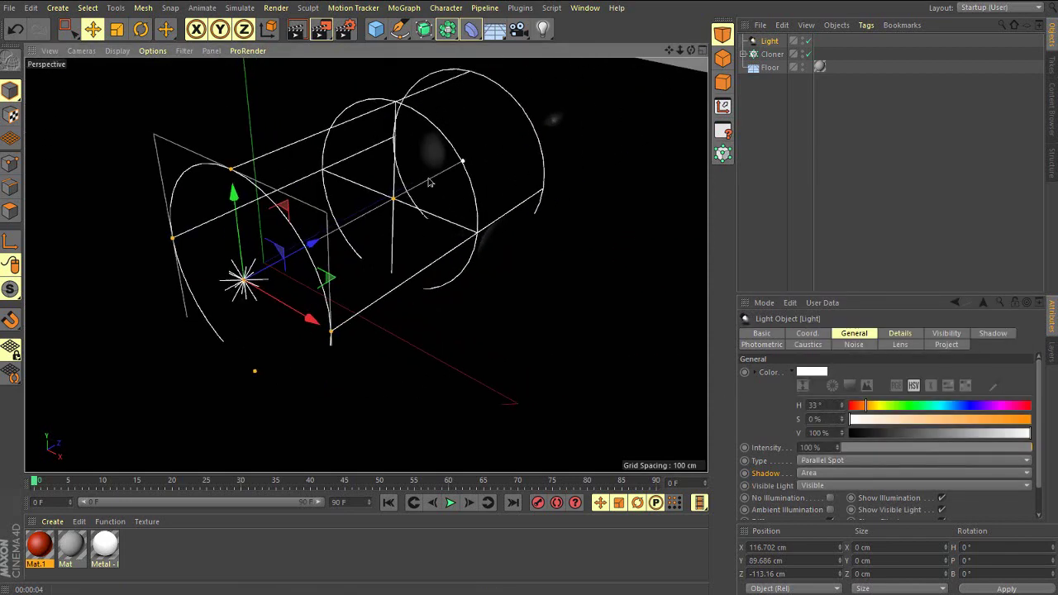
# Step: Reposition the parallel spot light to about 12.2 cm on X and reduce its outer radius to about 84.2 cm
pyautogui.moveTo(426, 195); pyautogui.dragTo(229, 291)
pyautogui.keyDown('alt'); pyautogui.moveTo(230, 291); pyautogui.dragTo(345, 302, button='middle'); pyautogui.keyUp('alt')
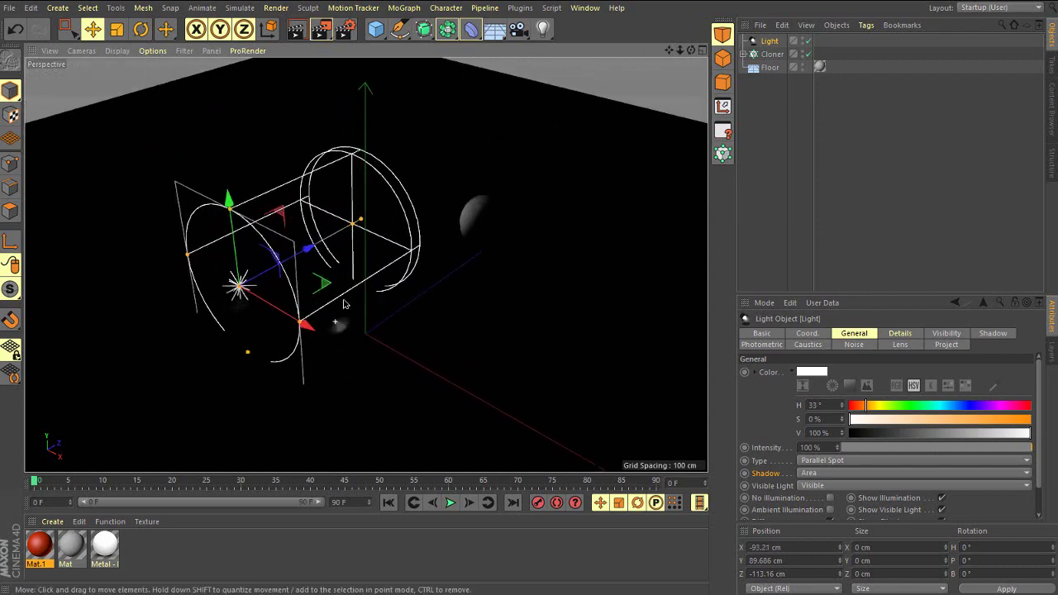
pyautogui.keyDown('alt'); pyautogui.moveTo(345, 303); pyautogui.dragTo(400, 304, button='right'); pyautogui.keyUp('alt')
pyautogui.keyDown('alt'); pyautogui.moveTo(400, 304); pyautogui.dragTo(366, 279); pyautogui.keyUp('alt')
pyautogui.keyDown('alt'); pyautogui.moveTo(367, 278); pyautogui.dragTo(262, 301, button='right'); pyautogui.keyUp('alt')
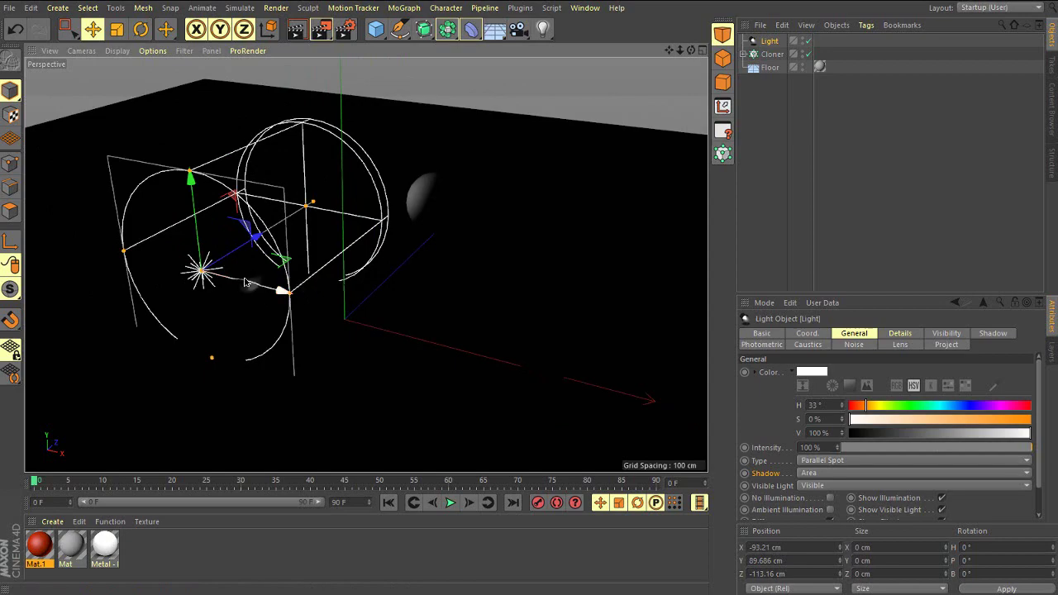
pyautogui.moveTo(244, 283); pyautogui.dragTo(345, 308)
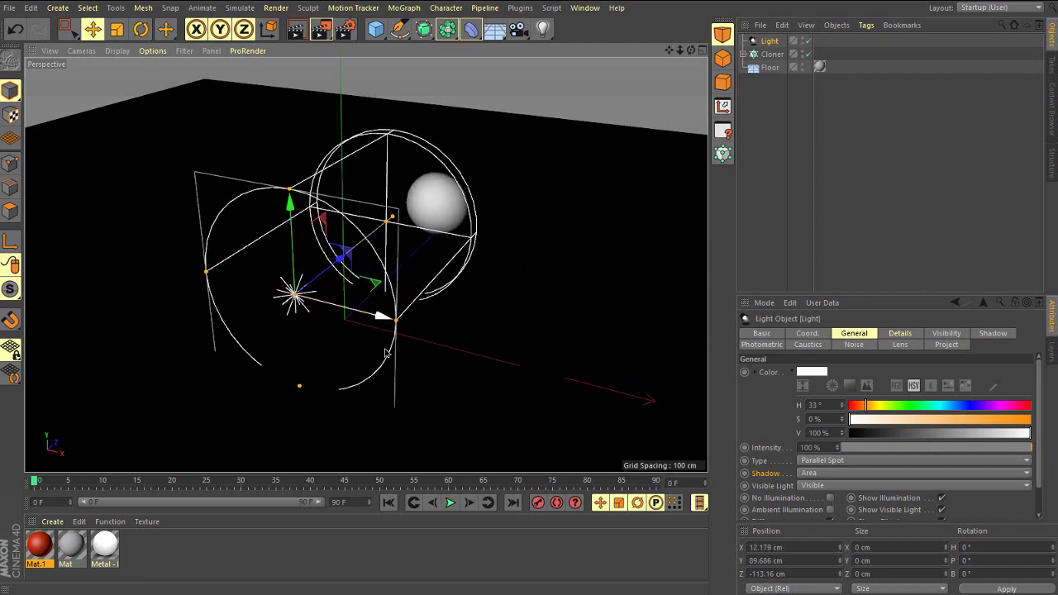
pyautogui.moveTo(400, 329)
pyautogui.mouseDown()
pyautogui.moveTo(363, 319)
pyautogui.moveTo(404, 326)
pyautogui.moveTo(380, 323)
pyautogui.mouseUp()
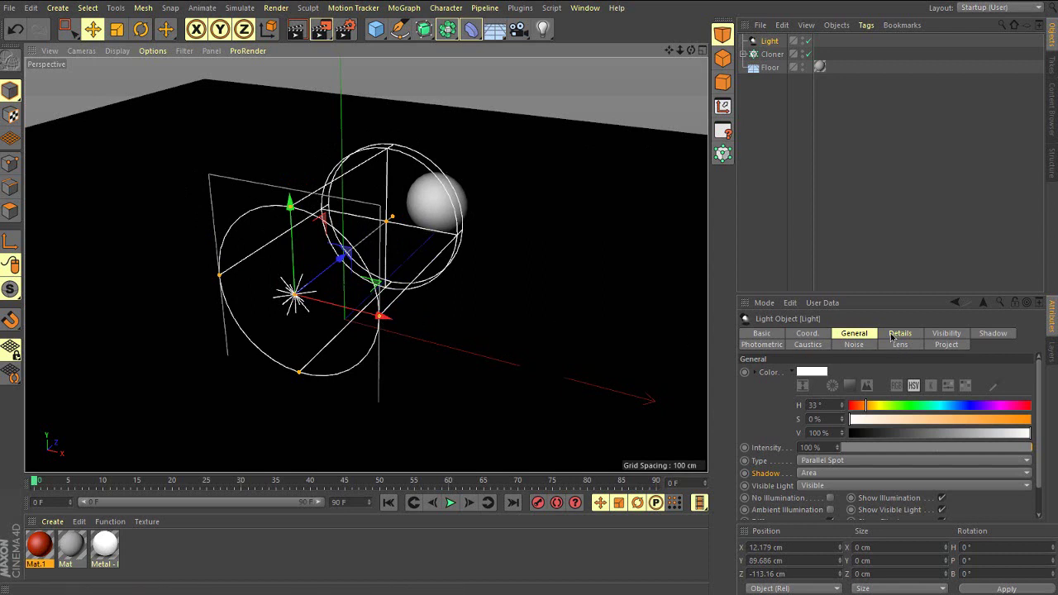
# Step: Change the light type to Square Parallel Spot and move the light to about -93.2 cm on X
pyautogui.click(766, 40)
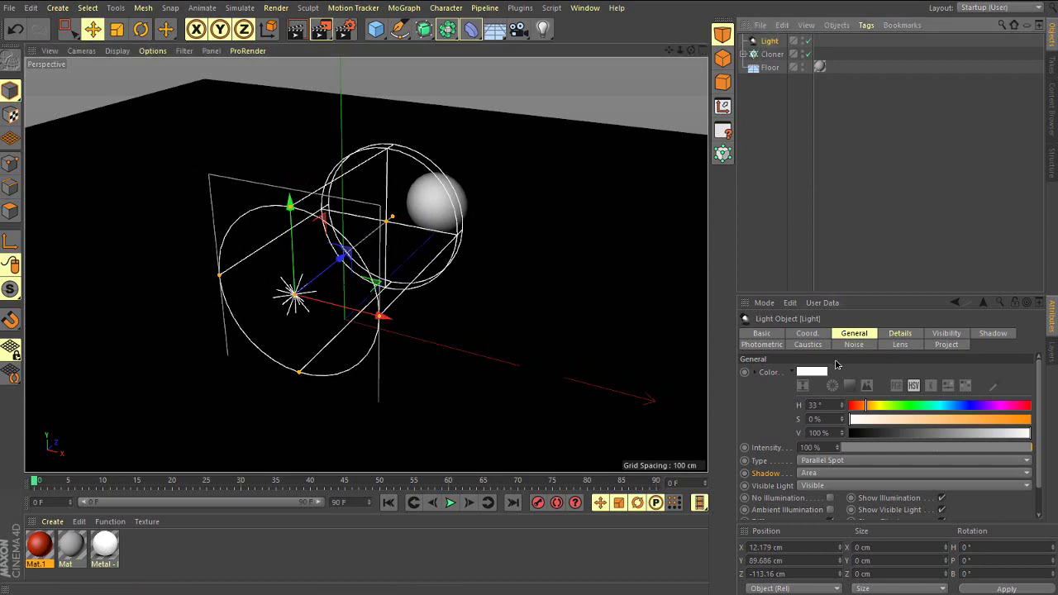
pyautogui.click(820, 462)
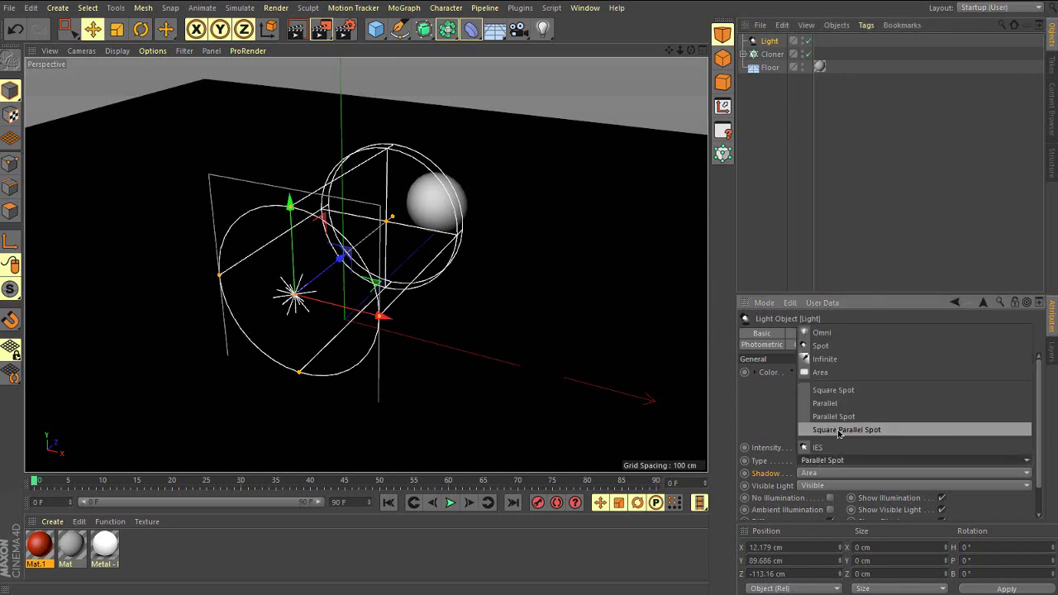
pyautogui.click(839, 431)
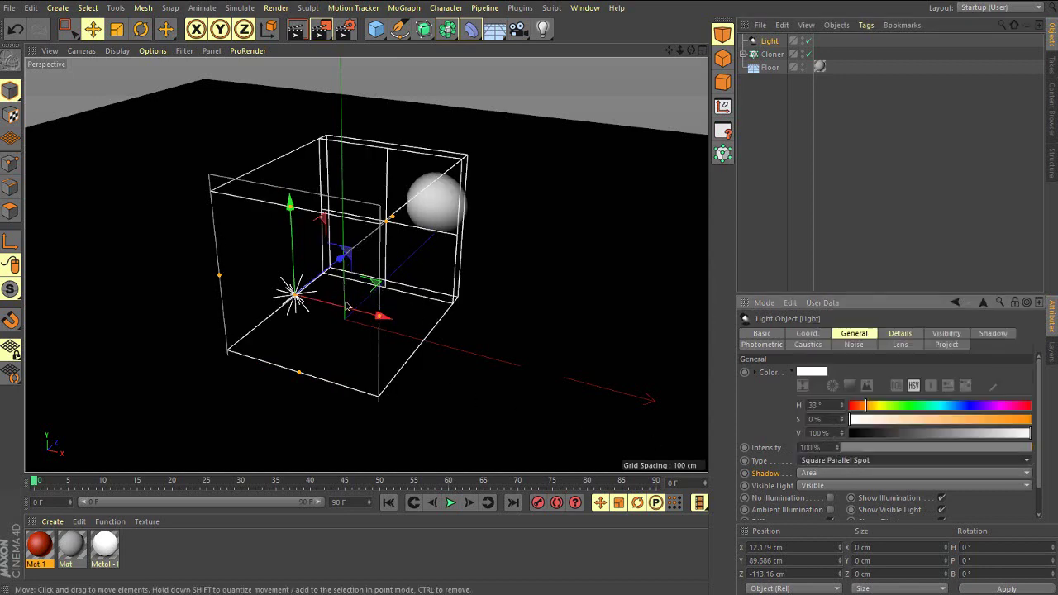
pyautogui.moveTo(347, 308); pyautogui.dragTo(306, 361)
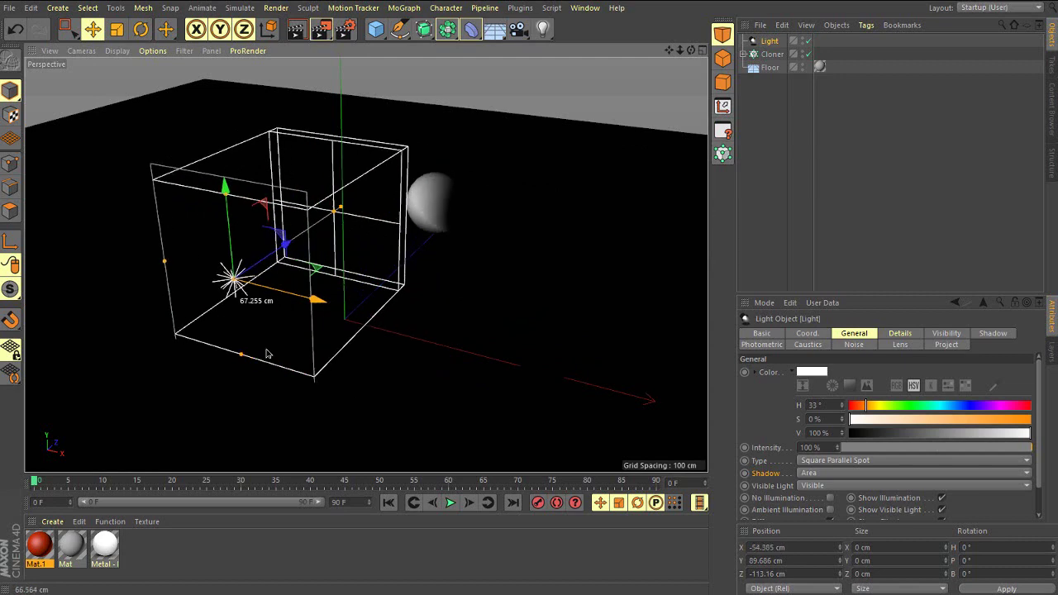
pyautogui.moveTo(250, 350); pyautogui.dragTo(274, 354)
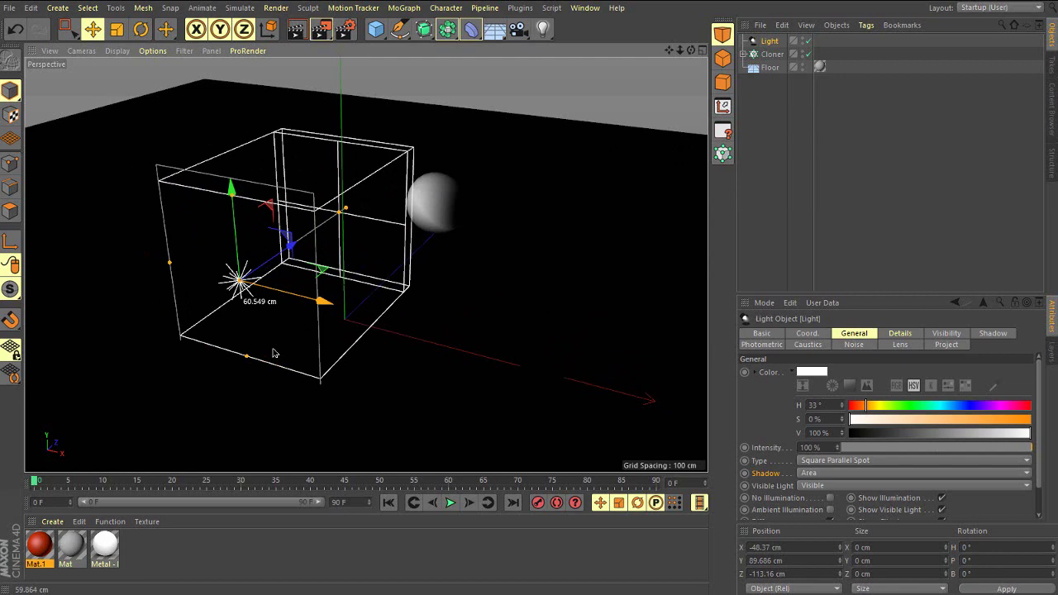
pyautogui.moveTo(274, 354); pyautogui.dragTo(235, 333)
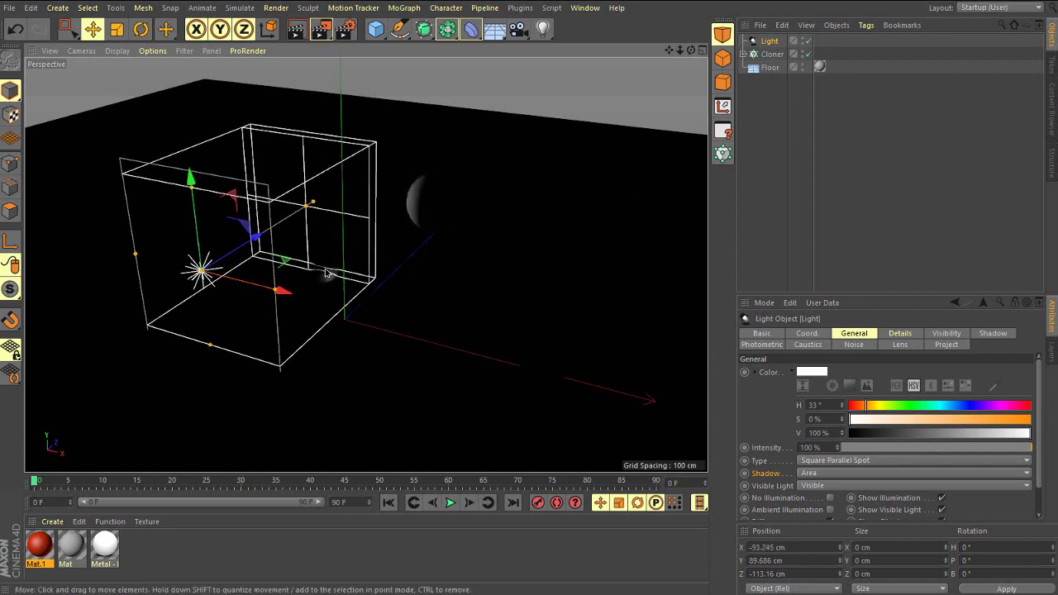
# Step: Render a close-up facing the square parallel spot from behind the nearest sphere
pyautogui.moveTo(328, 270)
pyautogui.keyDown('alt'); pyautogui.mouseDown()
pyautogui.moveTo(94, 255)
pyautogui.moveTo(335, 277)
pyautogui.mouseUp(); pyautogui.keyUp('alt')
pyautogui.scroll(8, 262, 248)
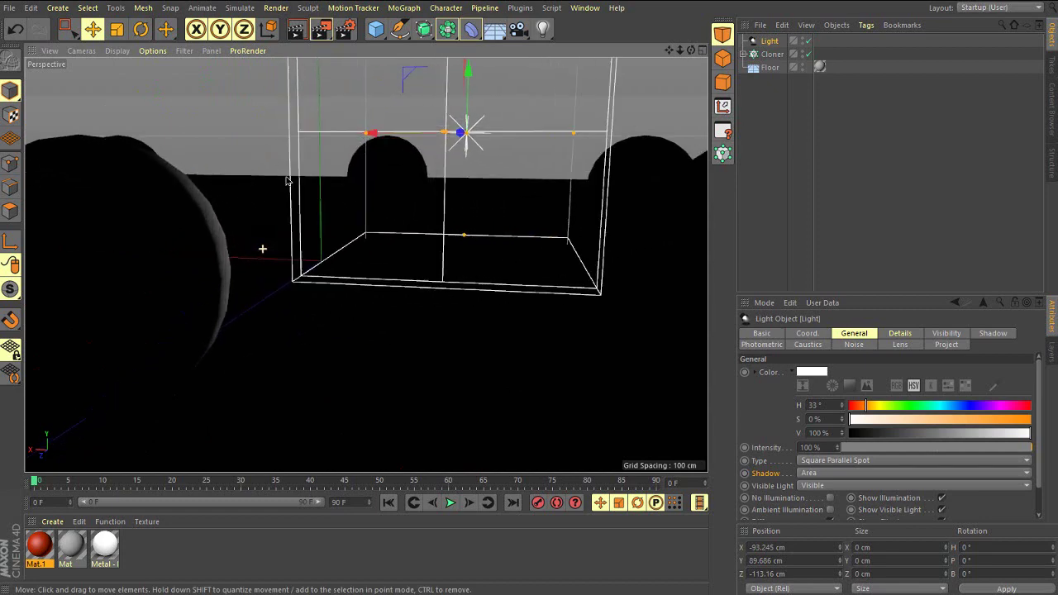
pyautogui.scroll(-2, 262, 248)
pyautogui.moveTo(342, 243)
pyautogui.keyDown('alt'); pyautogui.mouseDown(button='middle')
pyautogui.moveTo(387, 228)
pyautogui.moveTo(343, 236)
pyautogui.mouseUp(button='middle'); pyautogui.keyUp('alt')
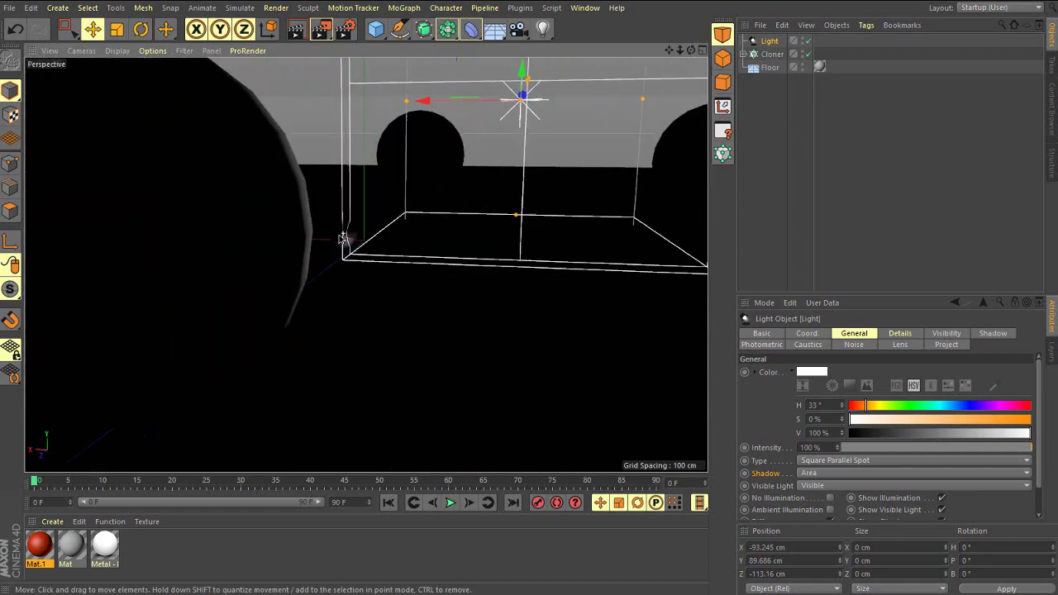
pyautogui.keyDown('alt'); pyautogui.moveTo(342, 235); pyautogui.dragTo(330, 236); pyautogui.keyUp('alt')
pyautogui.keyDown('alt'); pyautogui.moveTo(323, 243); pyautogui.dragTo(349, 237, button='middle'); pyautogui.keyUp('alt')
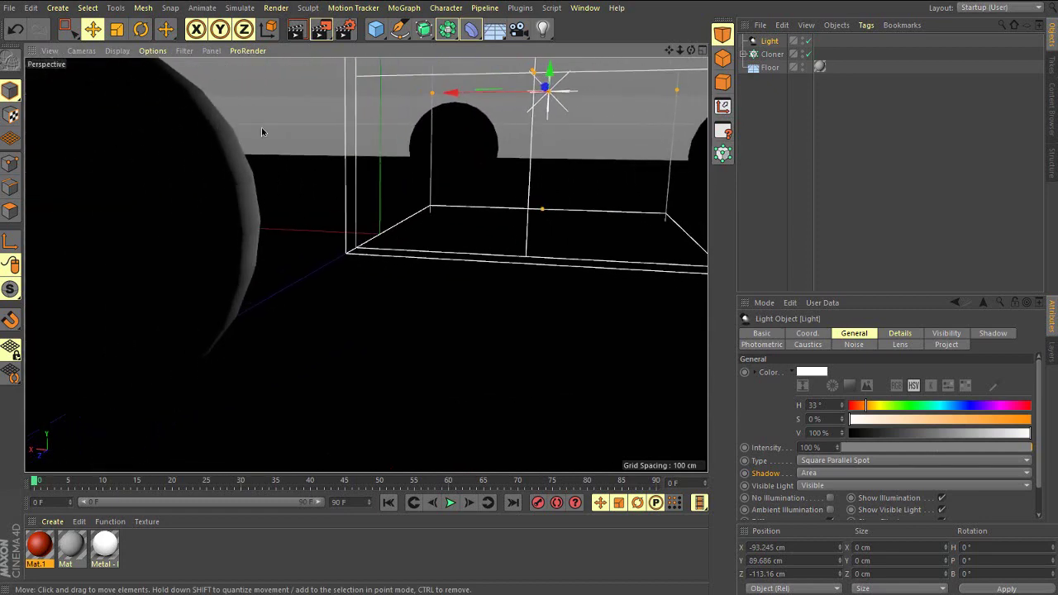
pyautogui.click(296, 30)
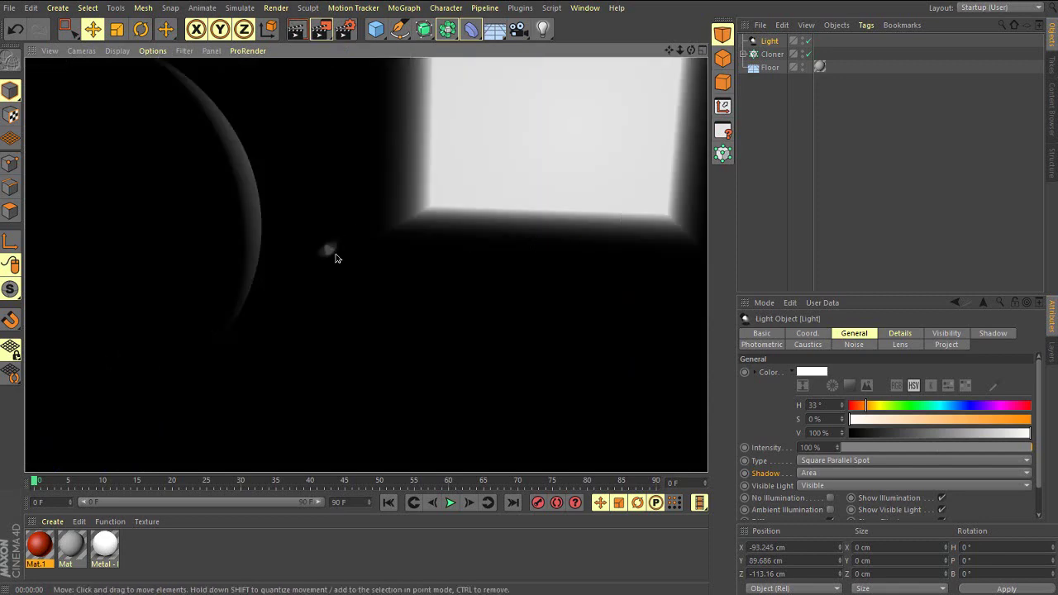
# Step: Review the square parallel spot's detail and shadow settings, returning to its general settings
pyautogui.keyDown('alt'); pyautogui.moveTo(366, 265); pyautogui.dragTo(679, 315); pyautogui.keyUp('alt')
pyautogui.keyDown('alt'); pyautogui.moveTo(435, 262); pyautogui.dragTo(390, 319); pyautogui.keyUp('alt')
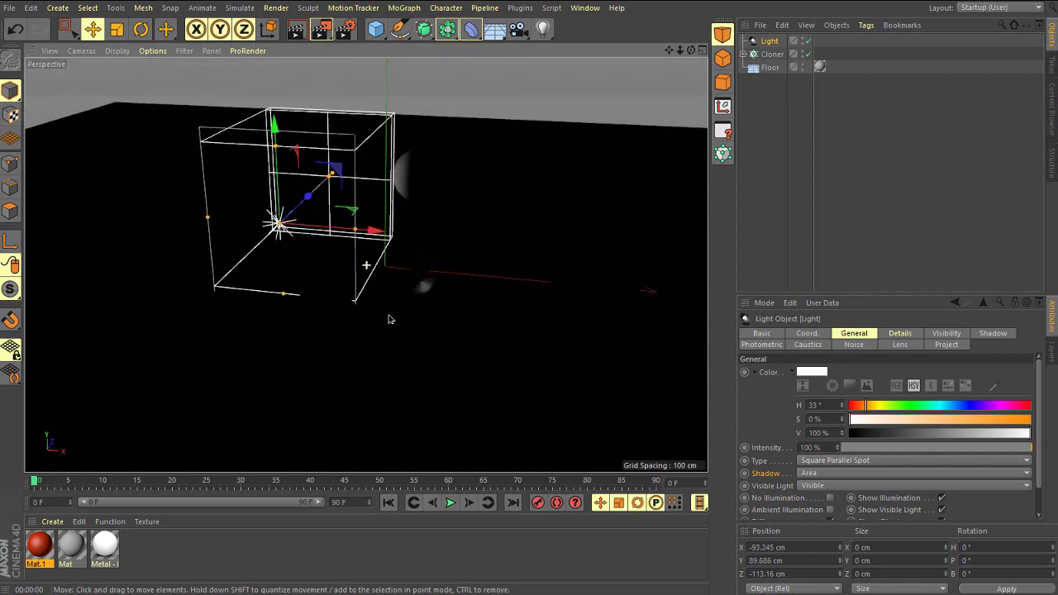
pyautogui.click(903, 334)
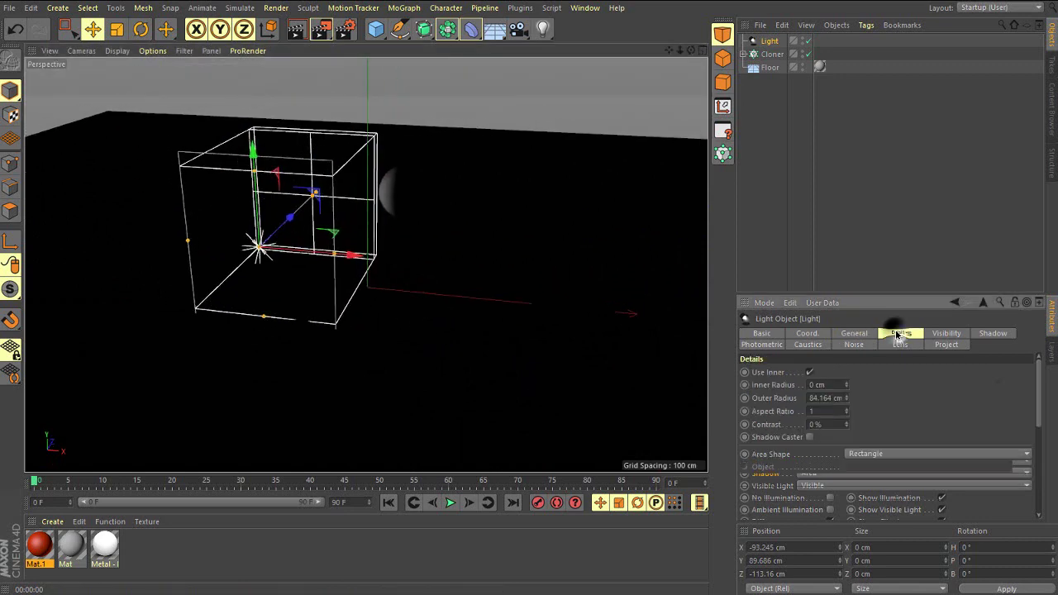
pyautogui.click(992, 333)
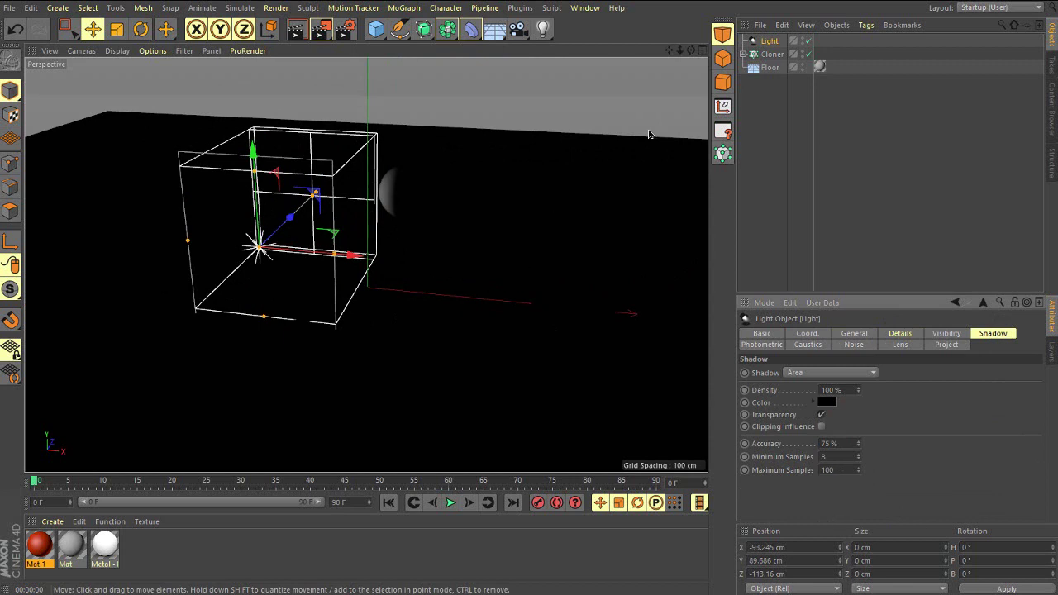
pyautogui.click(866, 334)
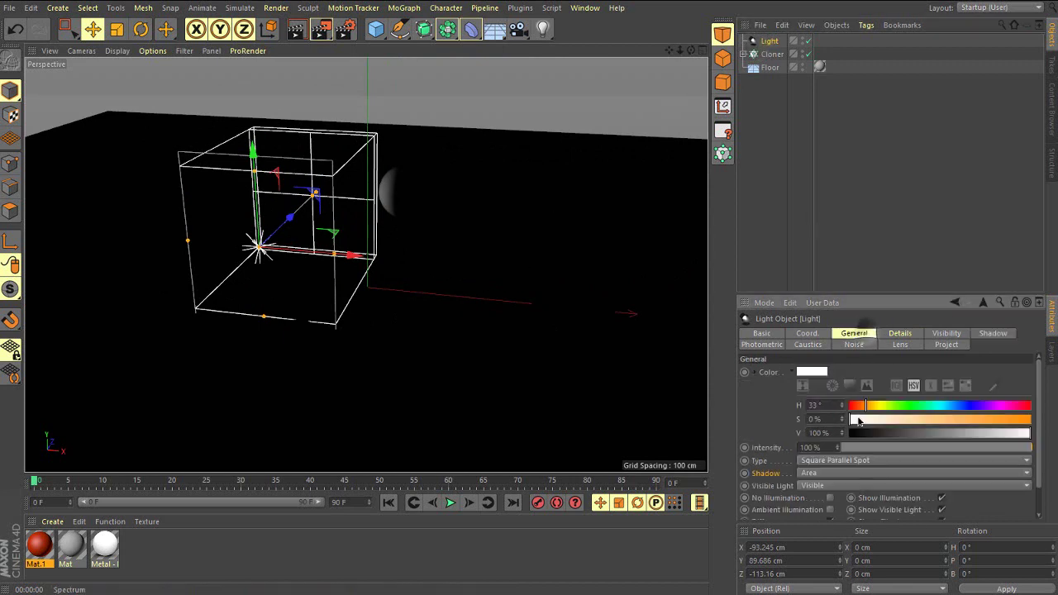
# Step: Change the light type to Omni and move the light to about 9.8 cm on X inside the ring of spheres
pyautogui.click(831, 460)
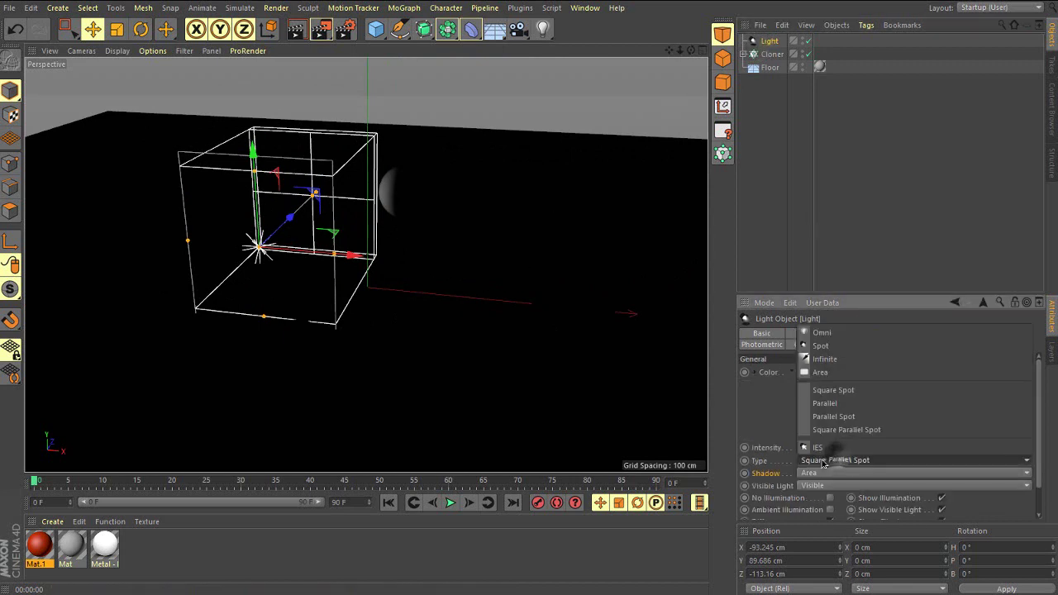
pyautogui.click(827, 332)
pyautogui.moveTo(320, 257); pyautogui.dragTo(415, 260)
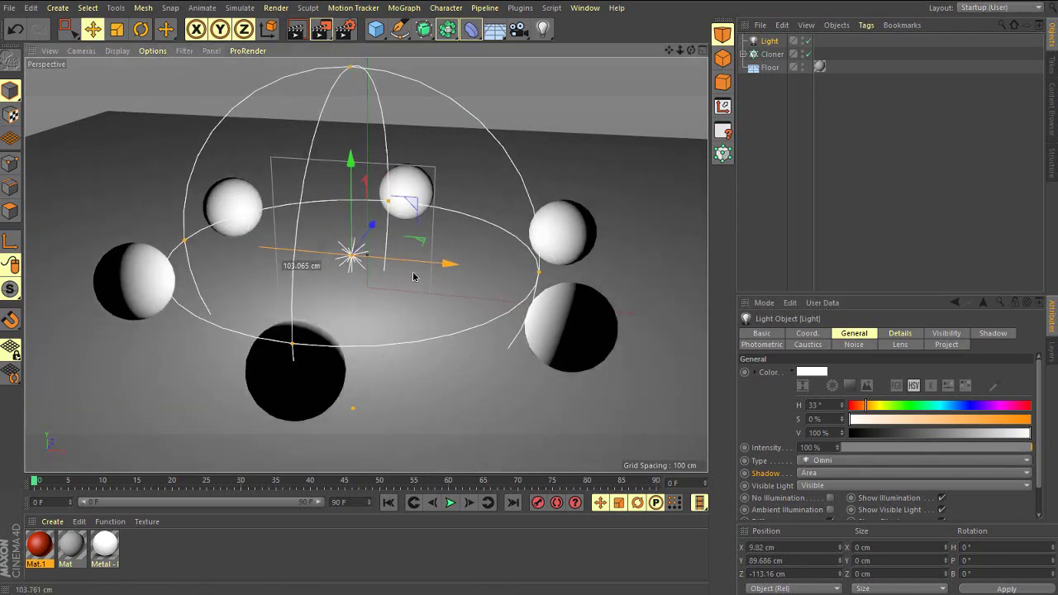
# Step: Set the light's area shadow density to 70% and render the view
pyautogui.click(994, 334)
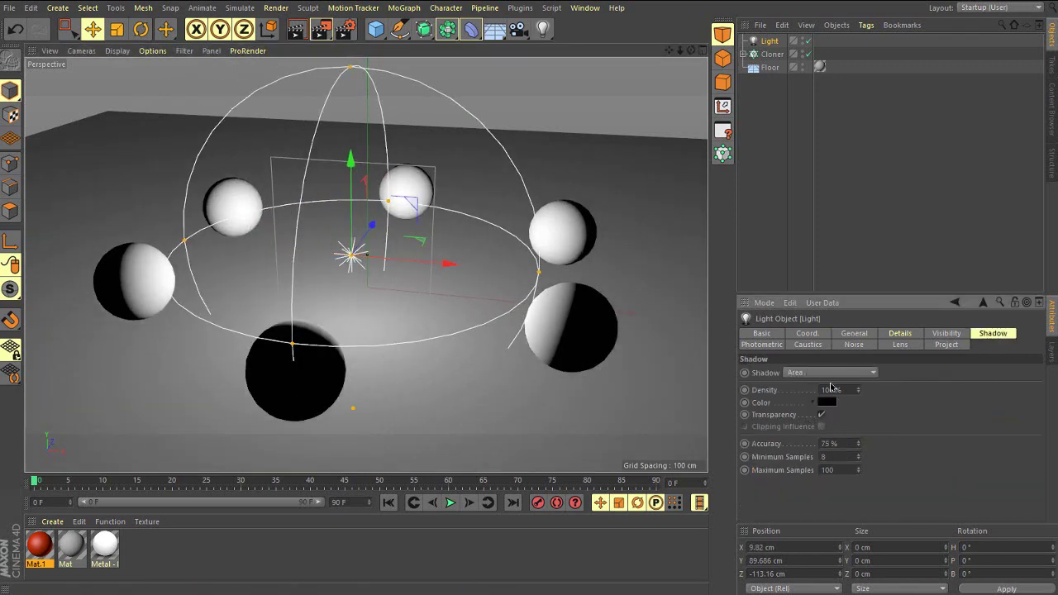
pyautogui.click(842, 389)
pyautogui.write('70')
pyautogui.press('Return')
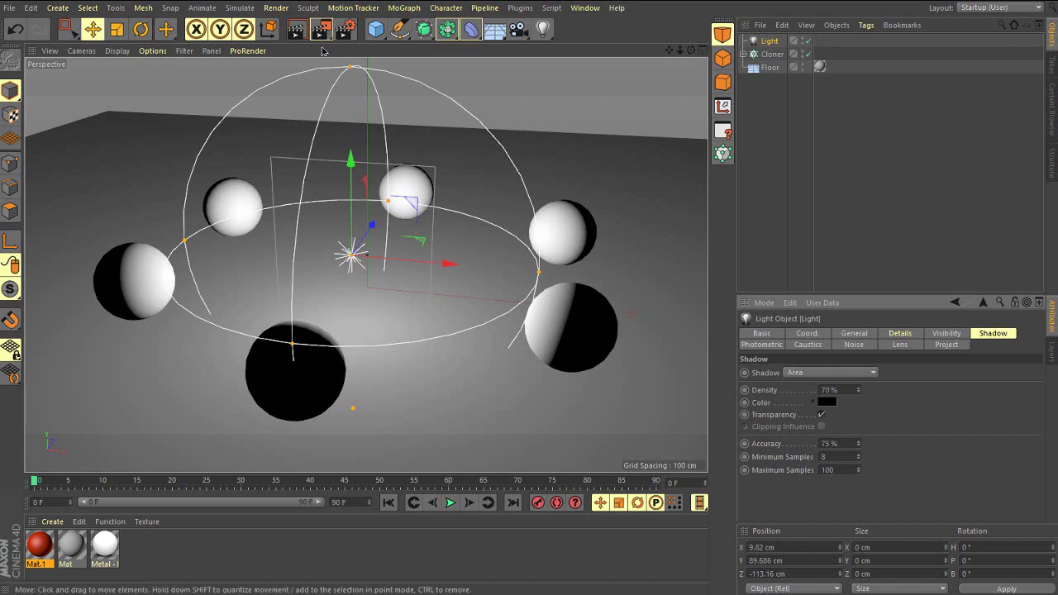
pyautogui.click(296, 31)
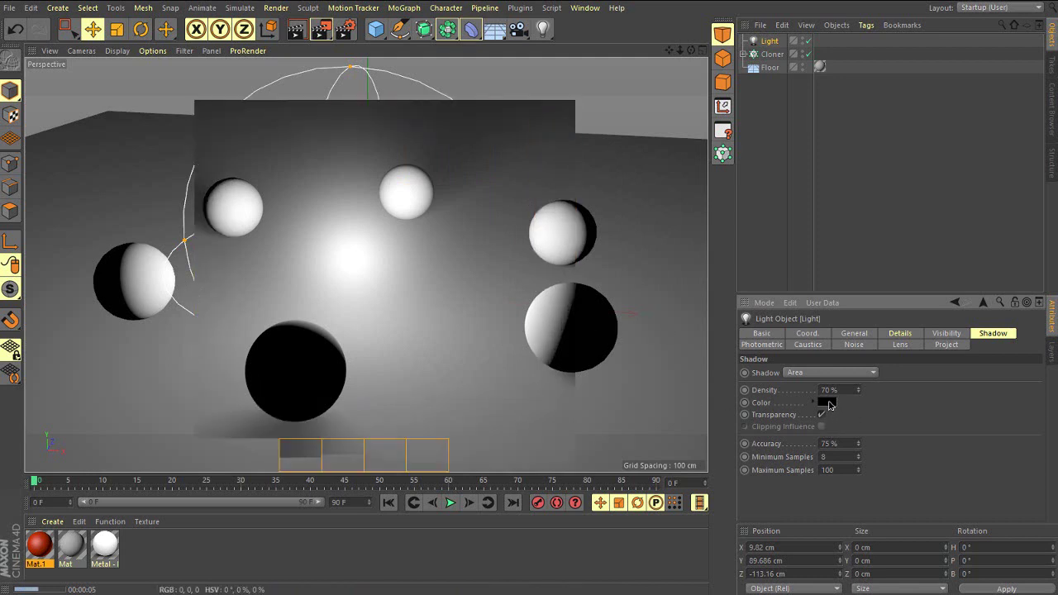
# Step: Set the shadow colour to yellow-green (H 72°, S 54%, V 97%) and render the view
pyautogui.click(830, 403)
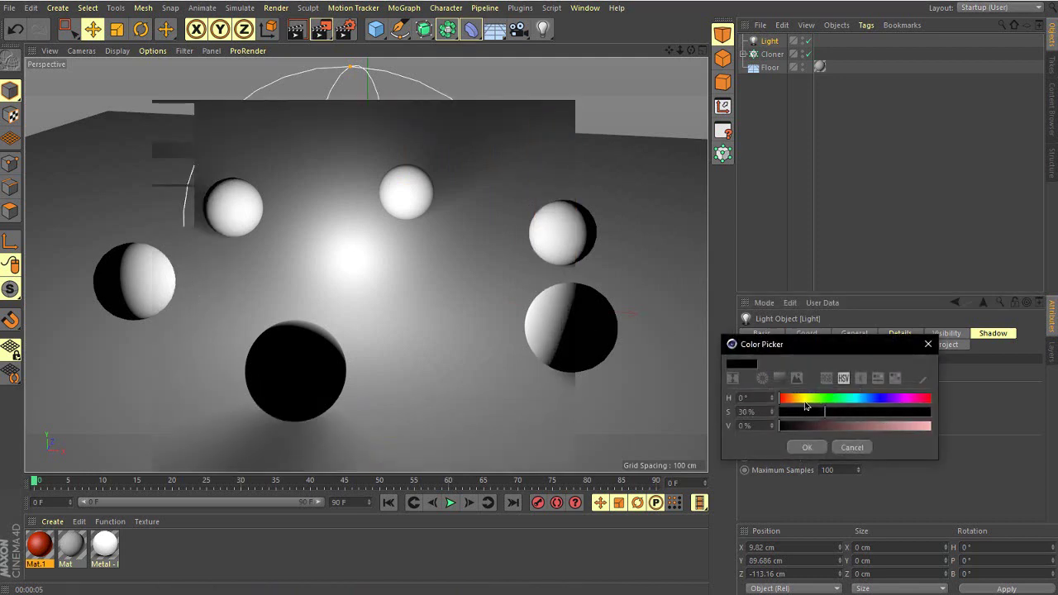
pyautogui.click(810, 400)
pyautogui.click(926, 427)
pyautogui.click(862, 411)
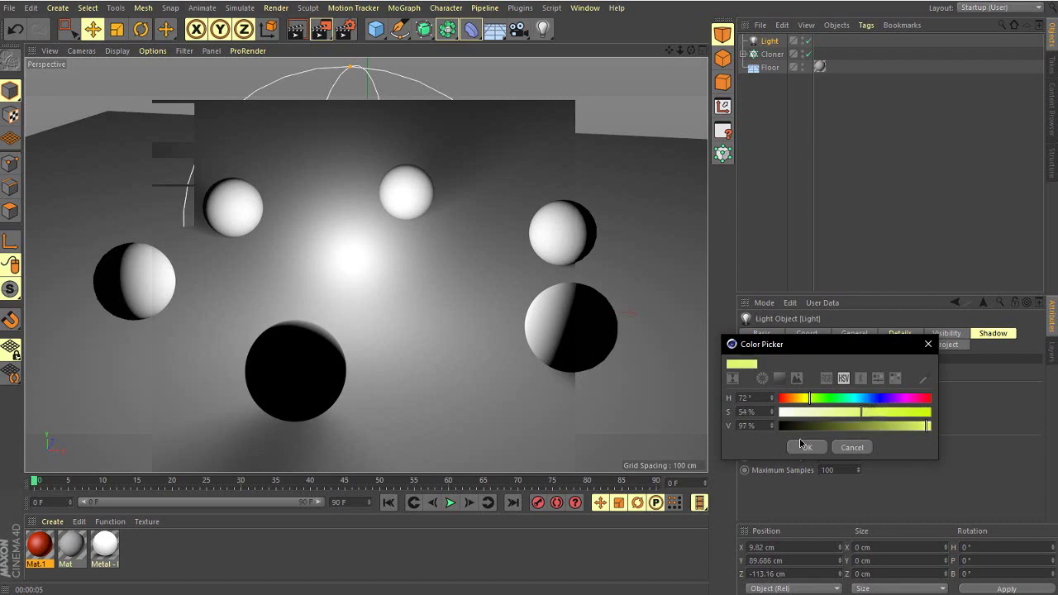
pyautogui.click(802, 446)
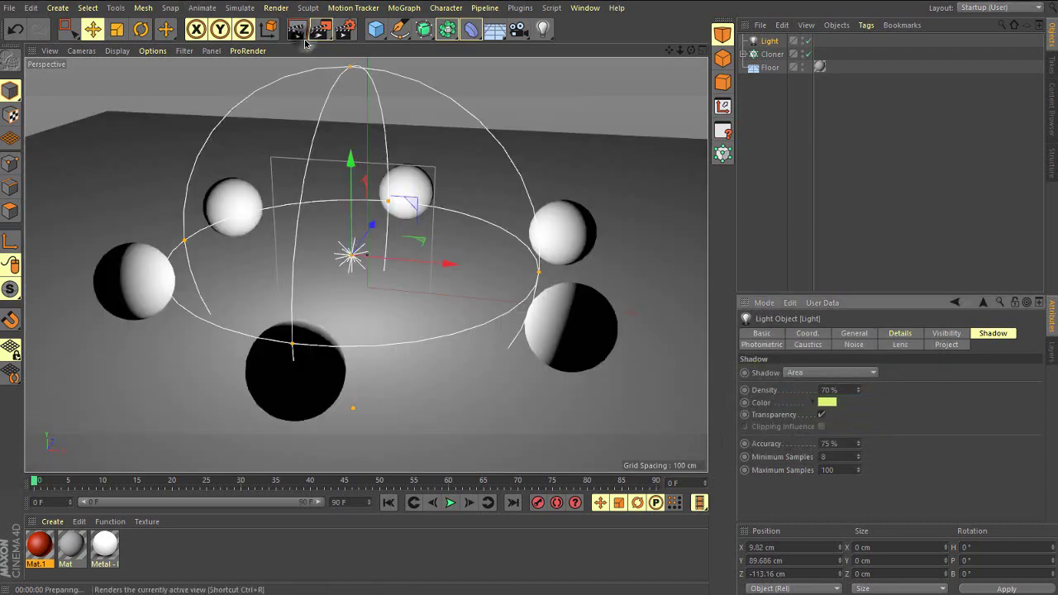
pyautogui.click(305, 41)
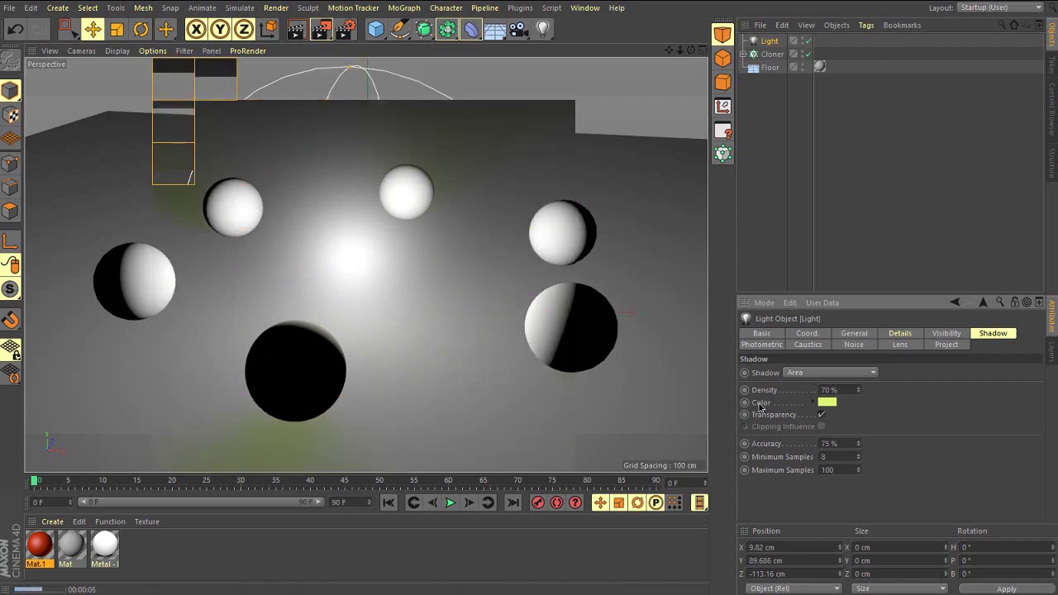
# Step: Set the shadow colour's saturation to 0% so it is near white, and set the shadow density to 100%
pyautogui.click(828, 402)
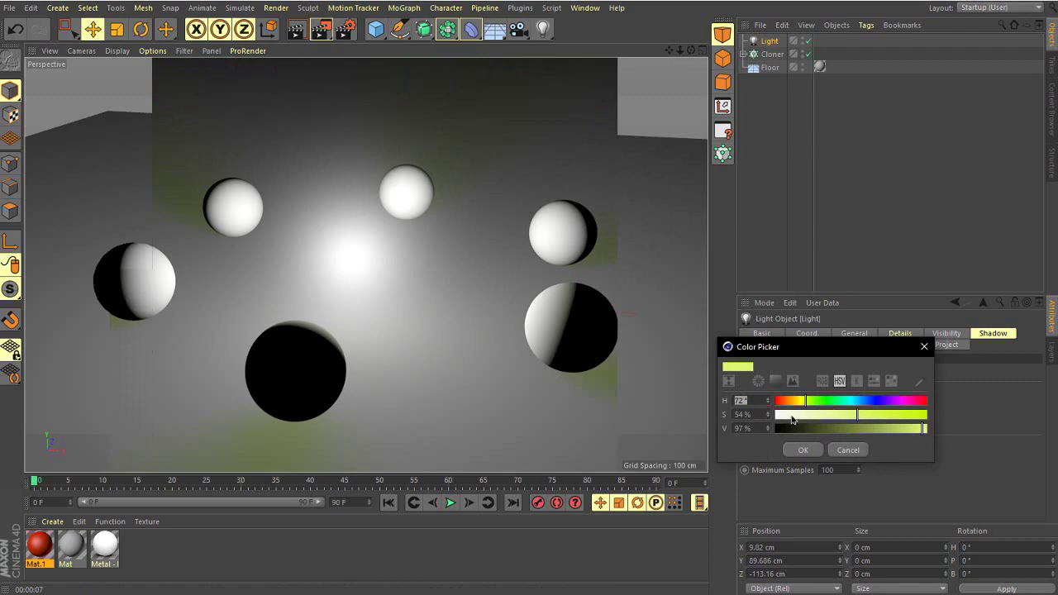
pyautogui.moveTo(792, 420); pyautogui.dragTo(775, 416)
pyautogui.click(803, 450)
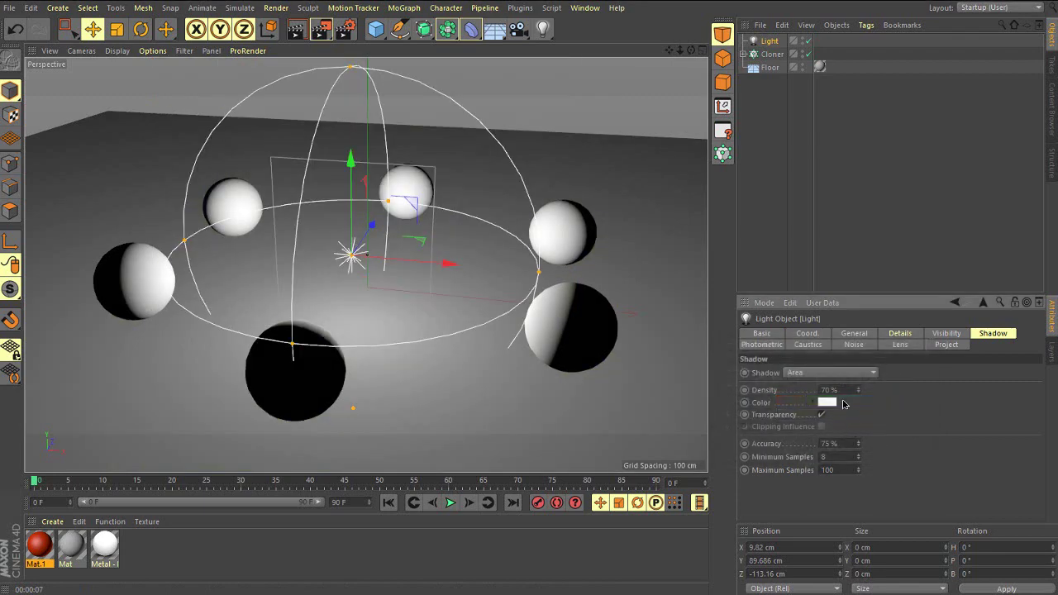
pyautogui.click(834, 390)
pyautogui.write('10')
# Step: Set the light's falloff to Inverse Square (Physically Accurate) and view the floor lighting from a higher angle
pyautogui.click(899, 333)
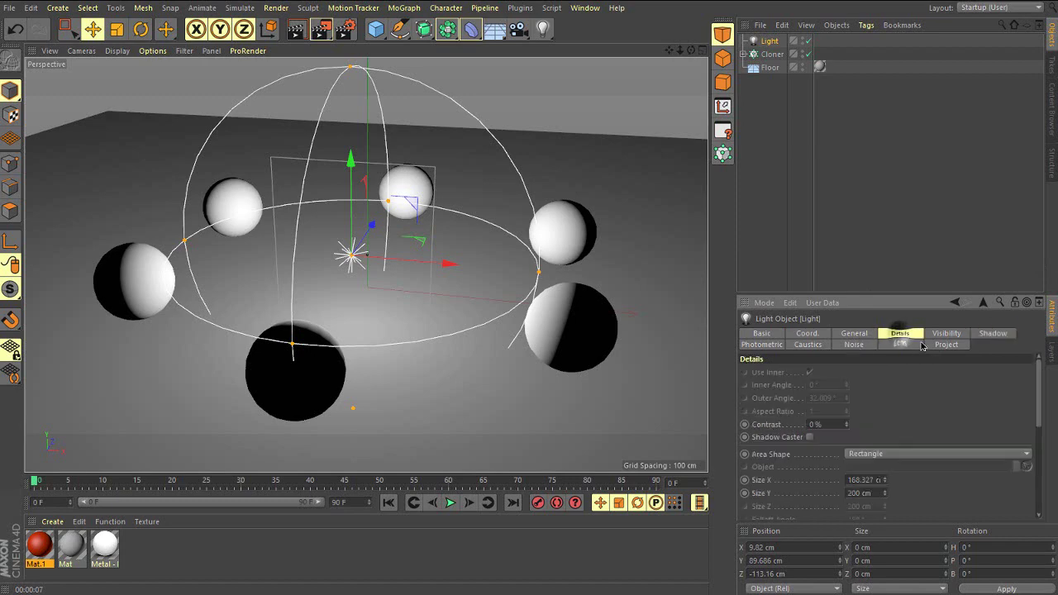
pyautogui.scroll(-5, 786, 474)
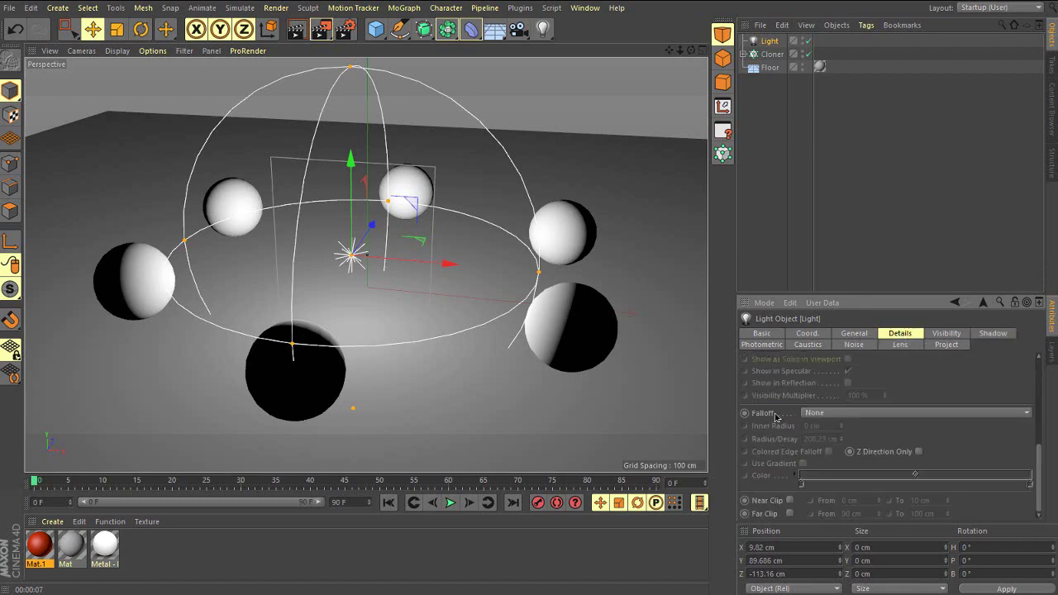
pyautogui.click(844, 414)
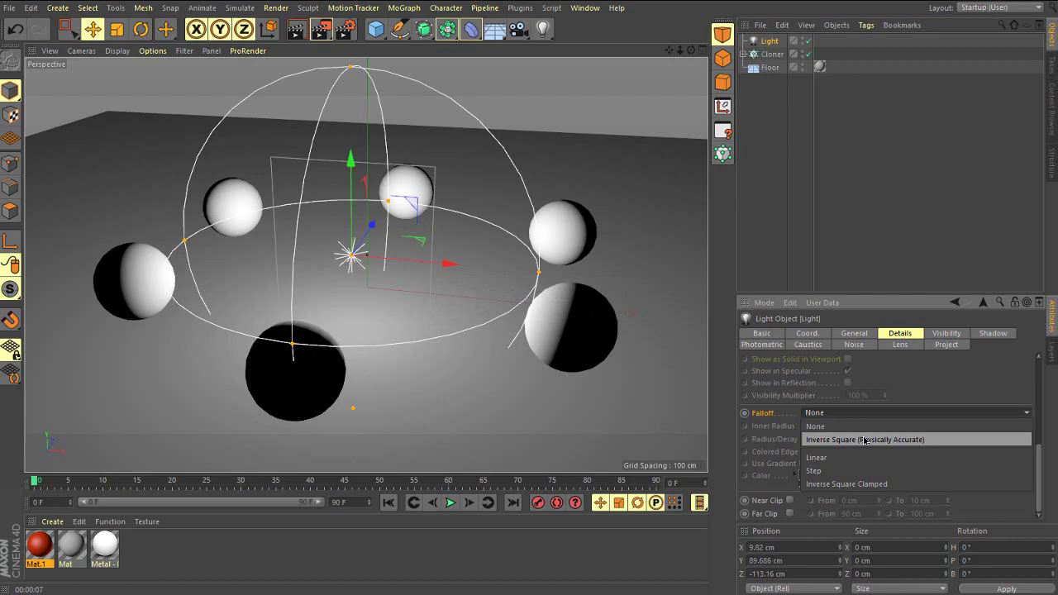
pyautogui.click(864, 440)
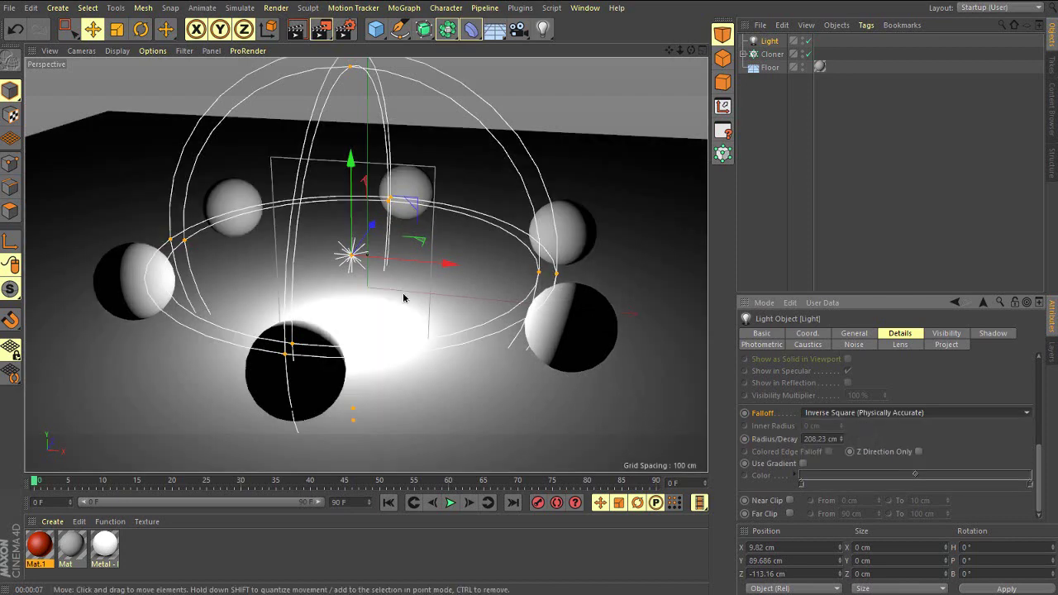
pyautogui.keyDown('alt'); pyautogui.moveTo(406, 297); pyautogui.dragTo(346, 358); pyautogui.keyUp('alt')
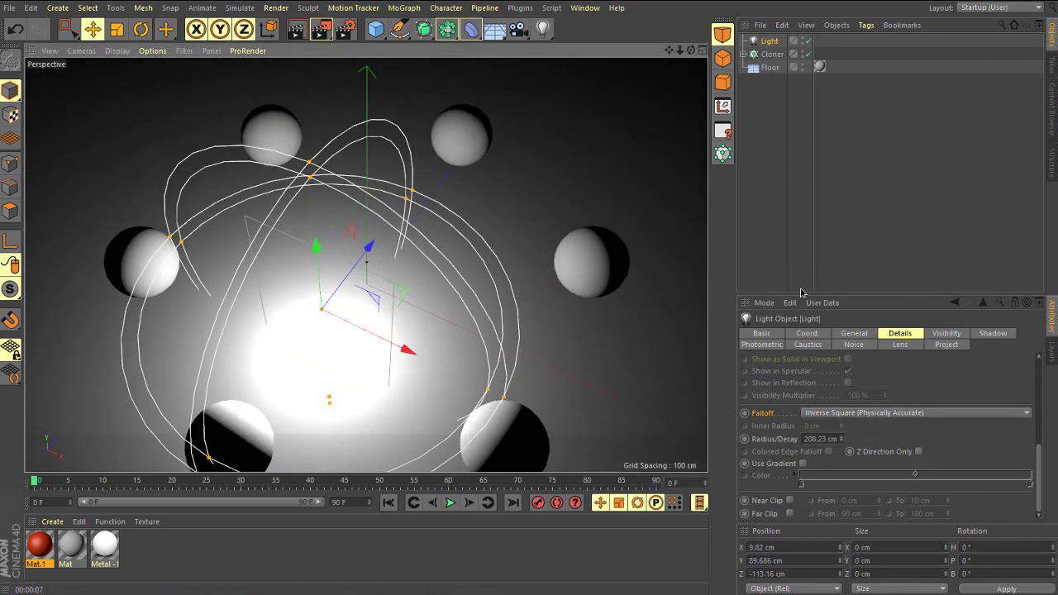
# Step: Centre the light at 0 cm on X, Y and Z and raise it to about 117 cm on Y
pyautogui.click(807, 333)
pyautogui.click(853, 333)
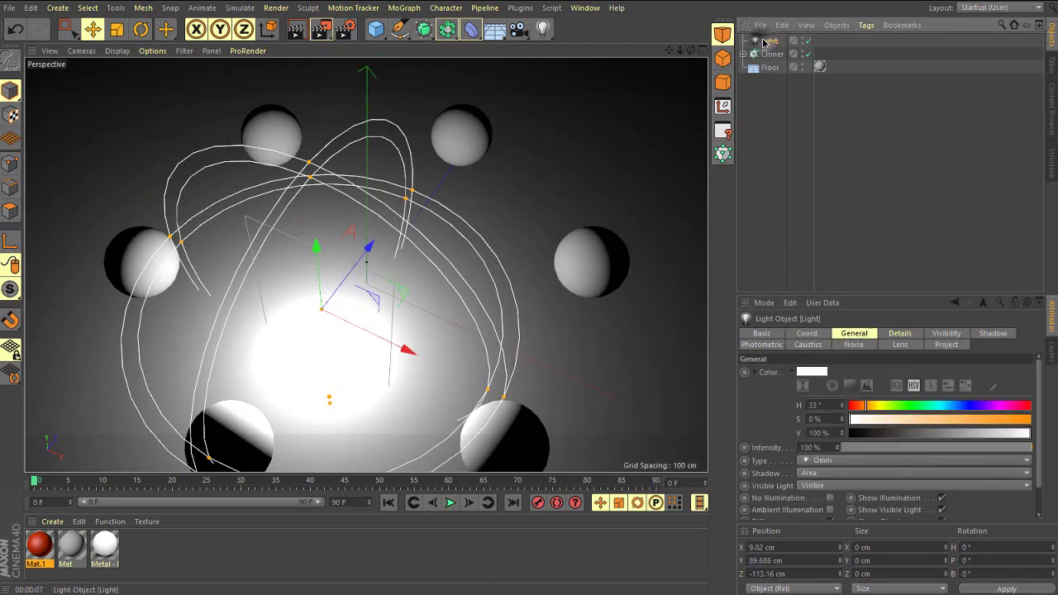
pyautogui.doubleClick(797, 547)
pyautogui.write('0')
pyautogui.doubleClick(803, 560)
pyautogui.write('0')
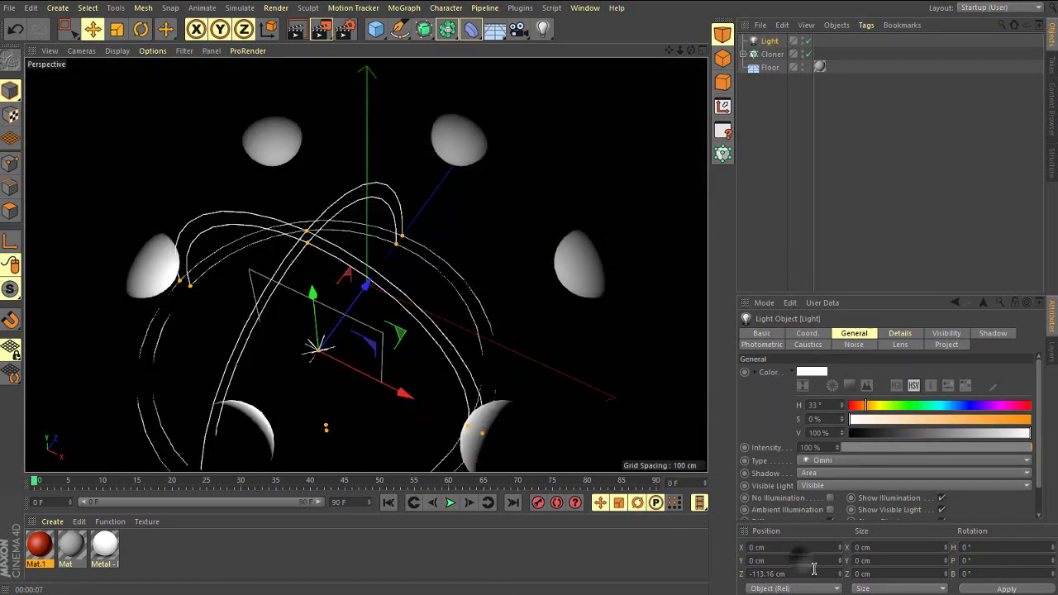
pyautogui.doubleClick(809, 572)
pyautogui.write('0')
pyautogui.press('Return')
pyautogui.moveTo(372, 231); pyautogui.dragTo(373, 168)
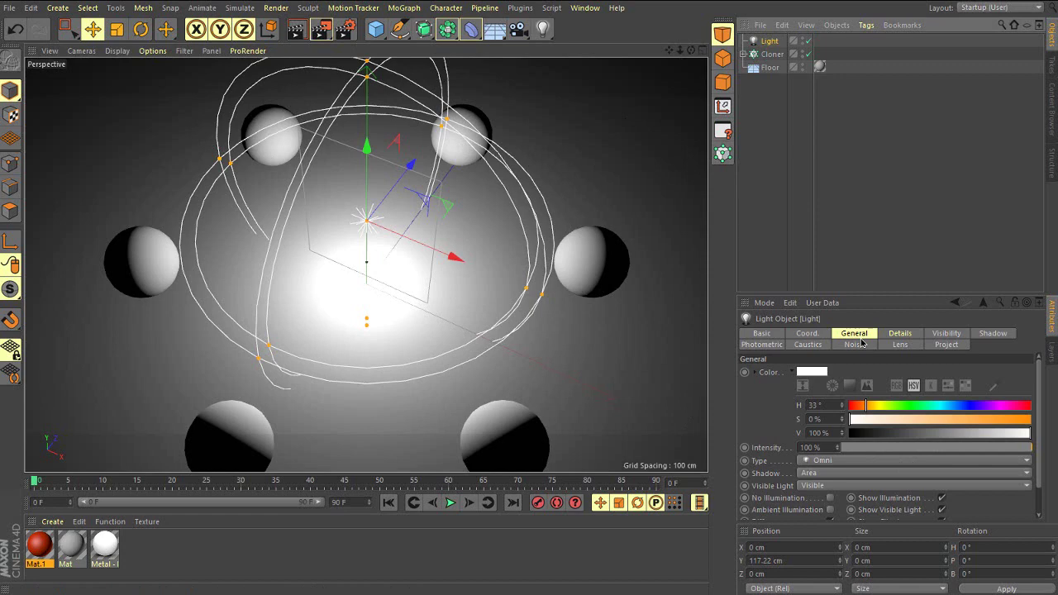
# Step: Set the light's visible light to None and shrink its falloff radius well inside the ring of spheres
pyautogui.click(830, 488)
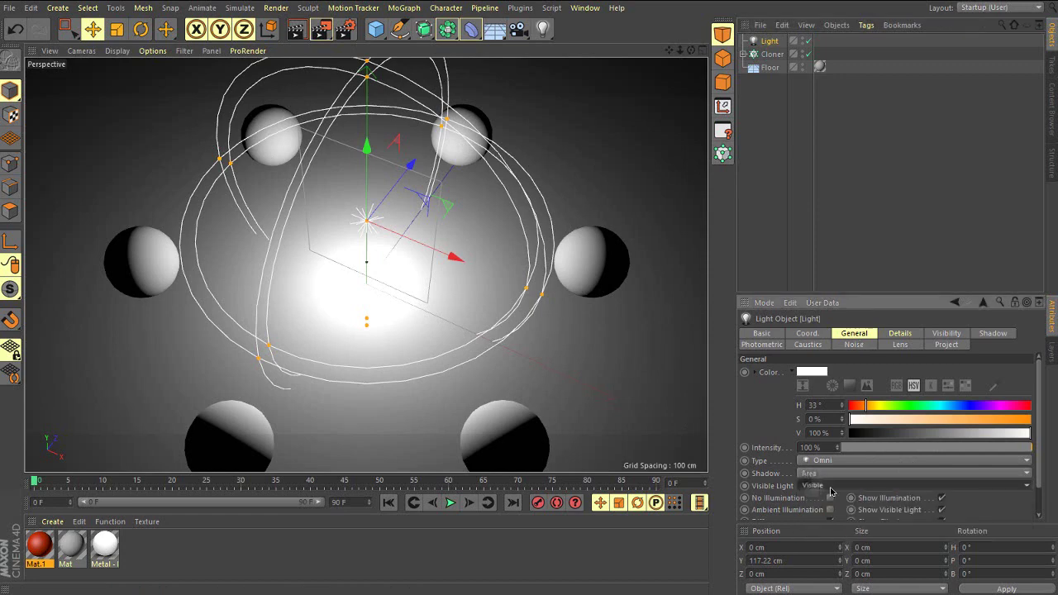
pyautogui.click(824, 498)
pyautogui.keyDown('alt'); pyautogui.moveTo(483, 306); pyautogui.dragTo(412, 237); pyautogui.keyUp('alt')
pyautogui.click(404, 230)
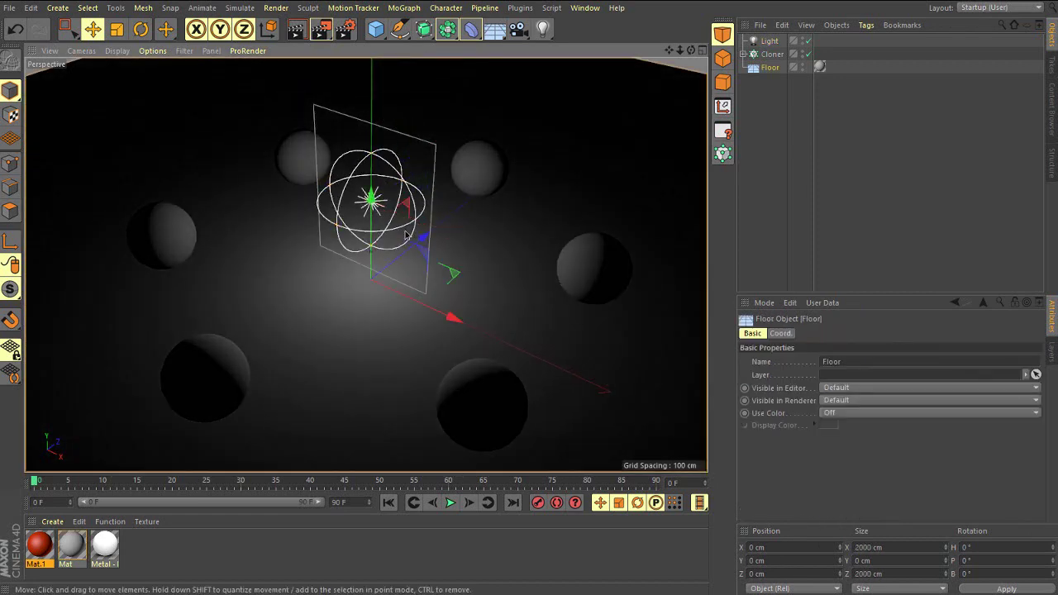
# Step: Reselect the light and render a closer view of the small falloff radius
pyautogui.scroll(2, 391, 223)
pyautogui.click(370, 191)
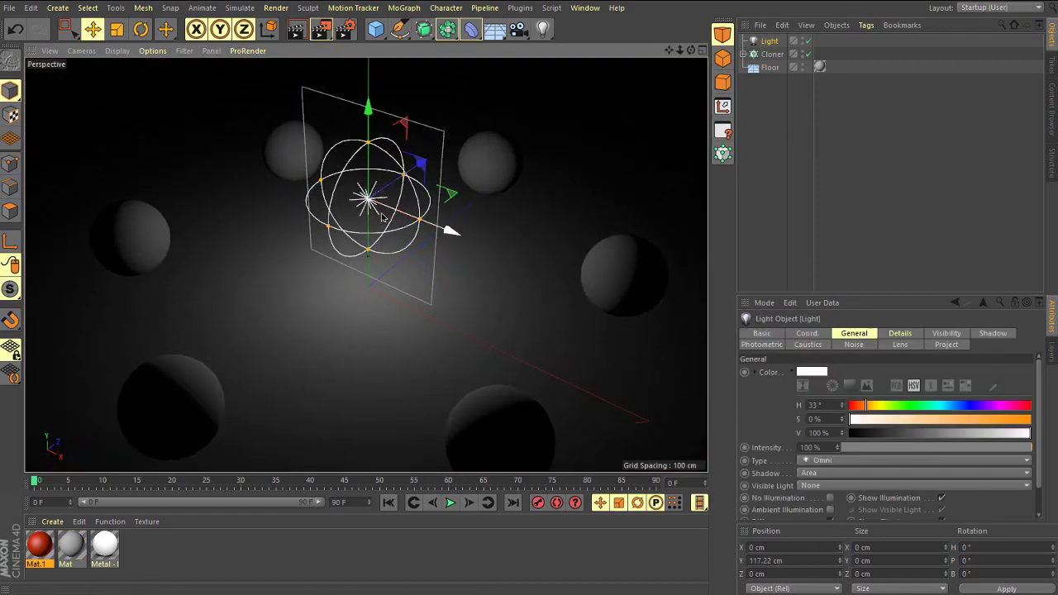
pyautogui.click(296, 29)
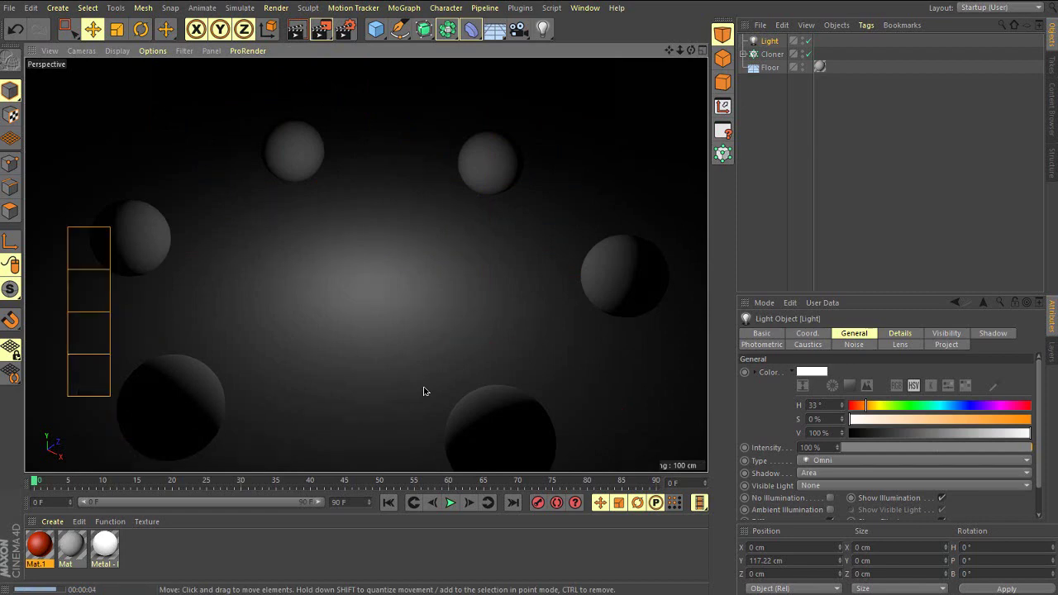
# Step: Enlarge the light's falloff radius until it nearly reaches the ring of spheres and render the view
pyautogui.scroll(-3, 414, 284)
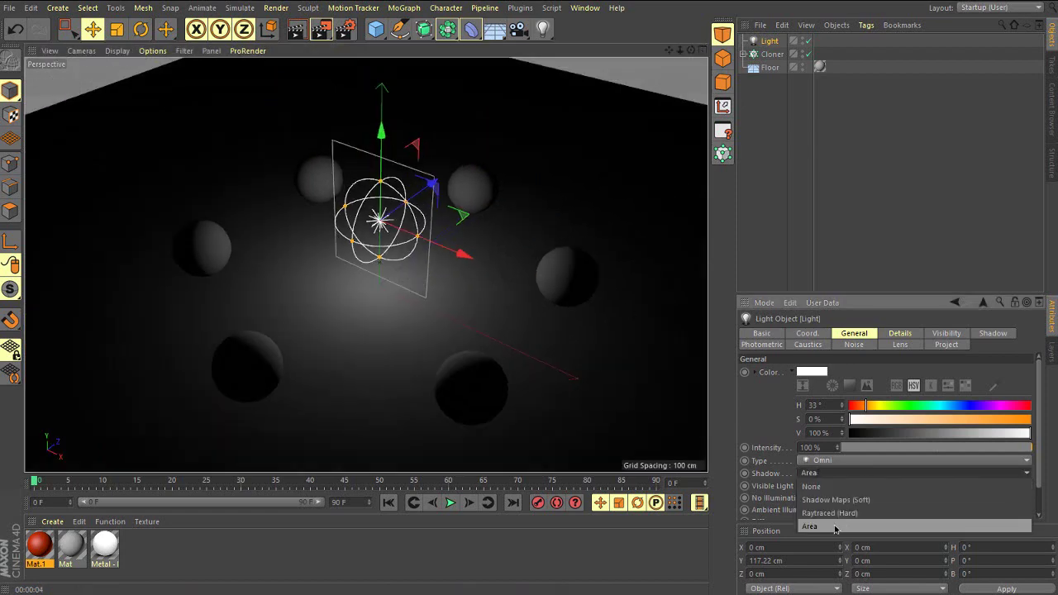
pyautogui.moveTo(418, 238); pyautogui.dragTo(523, 304)
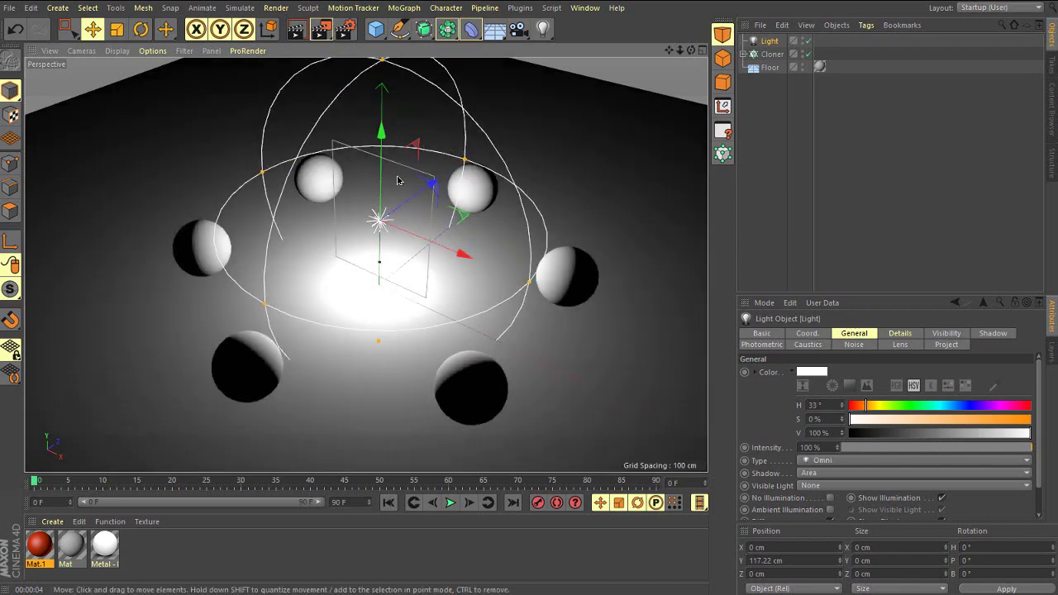
pyautogui.click(296, 29)
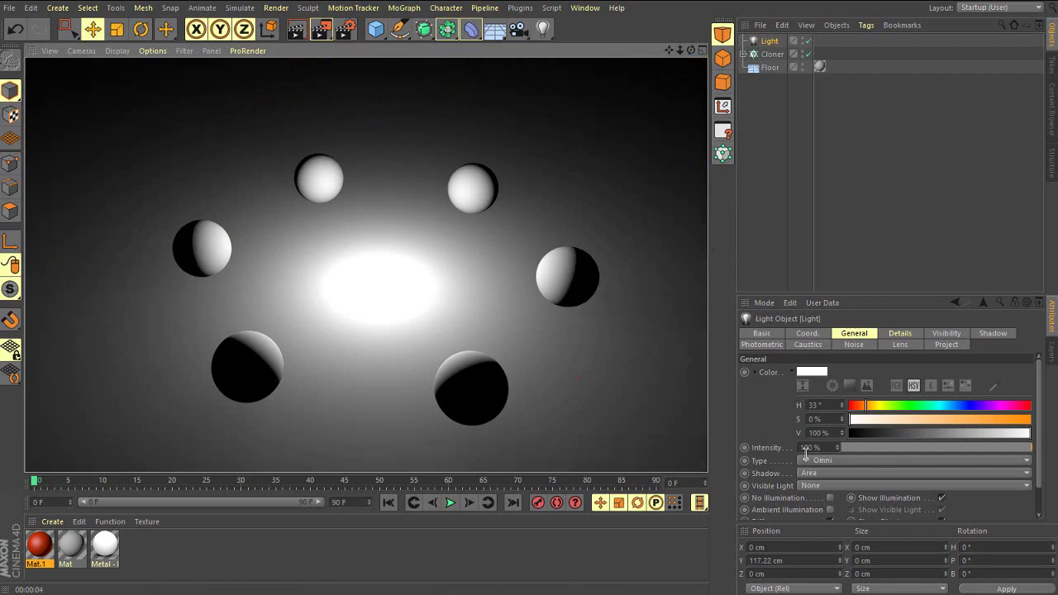
# Step: Set the shadow colour to black (V 0%) and render the view
pyautogui.click(902, 334)
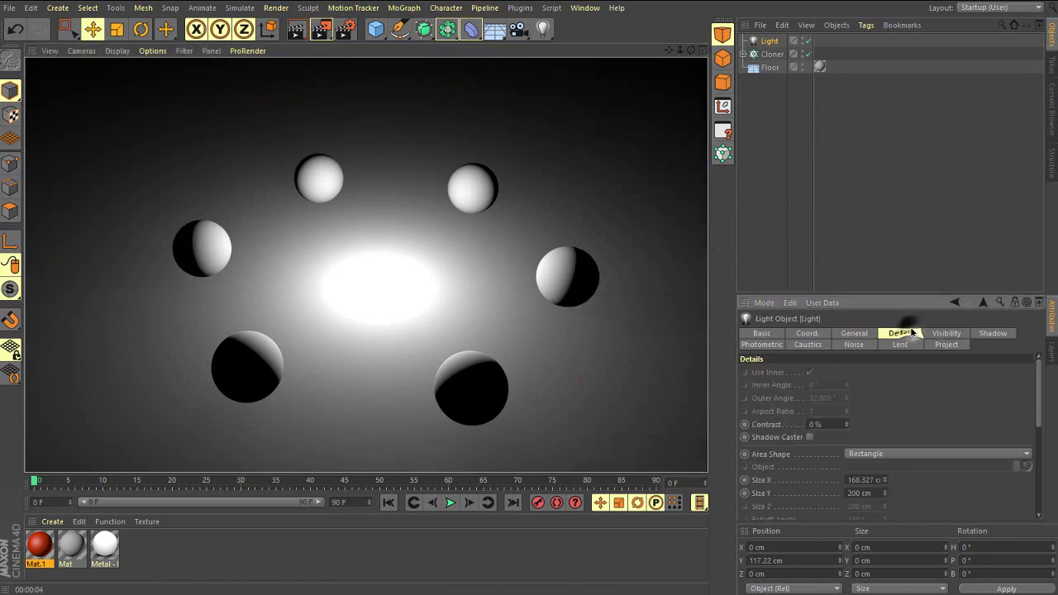
pyautogui.click(992, 333)
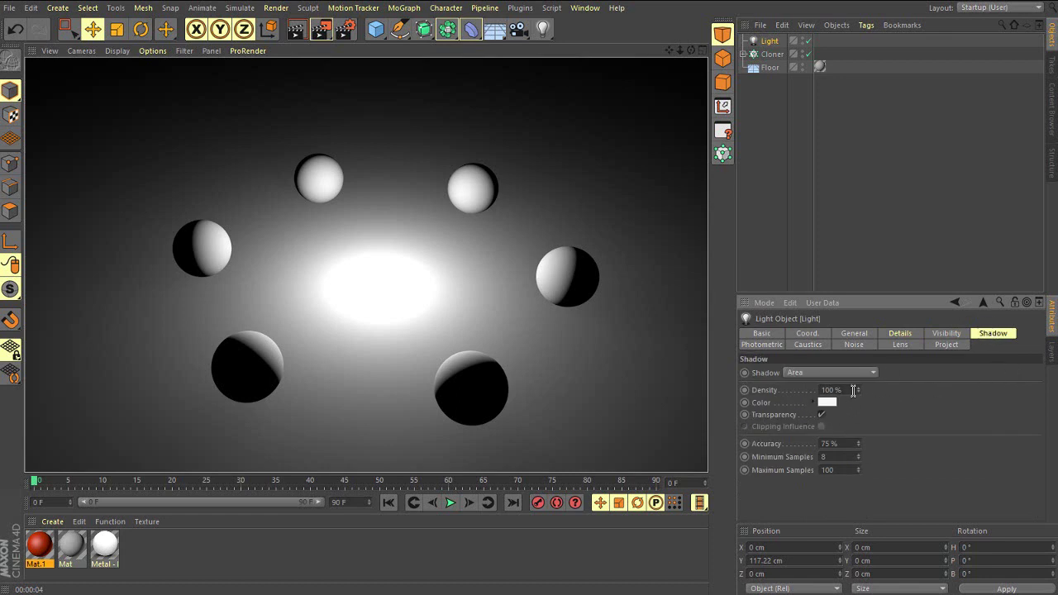
pyautogui.click(827, 403)
pyautogui.moveTo(817, 429); pyautogui.dragTo(757, 432)
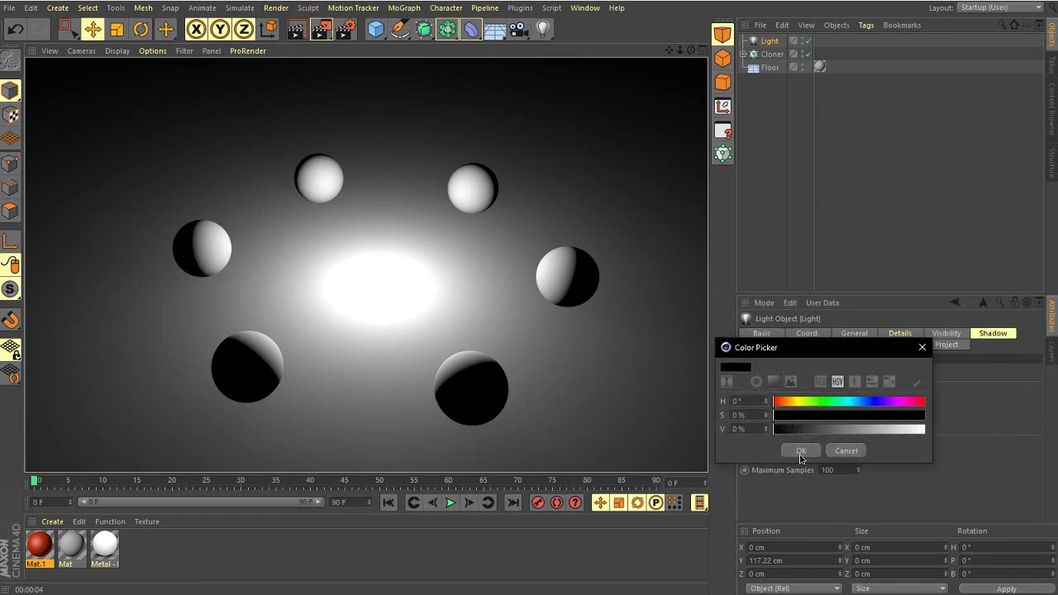
pyautogui.click(801, 452)
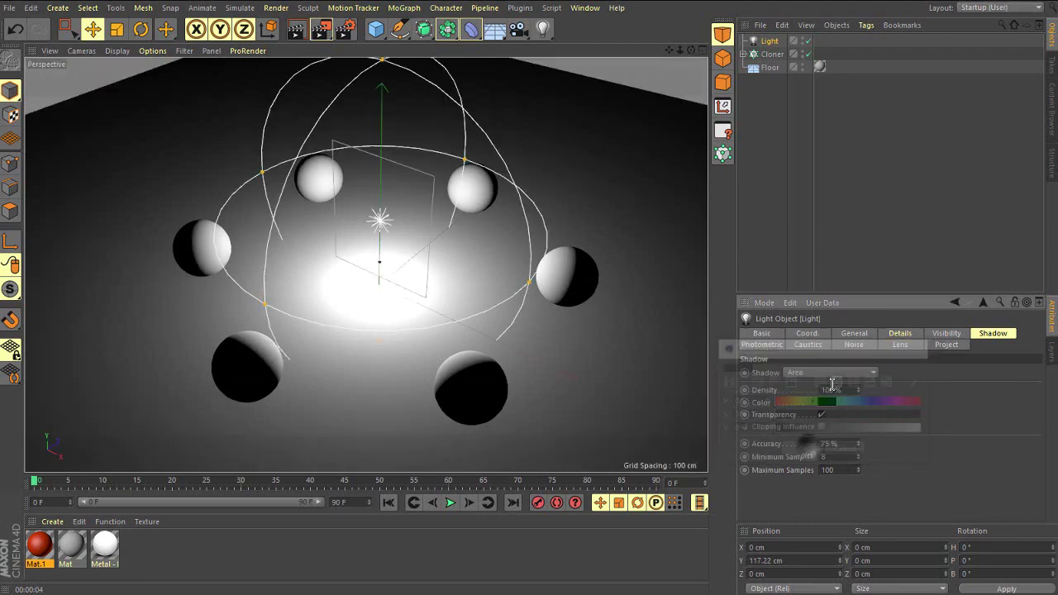
pyautogui.click(304, 29)
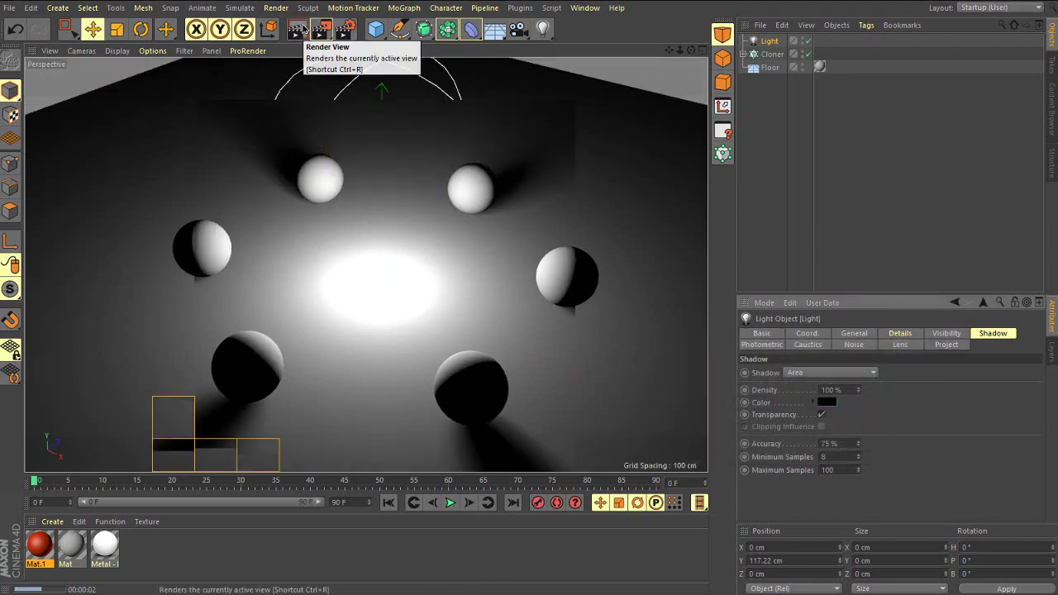